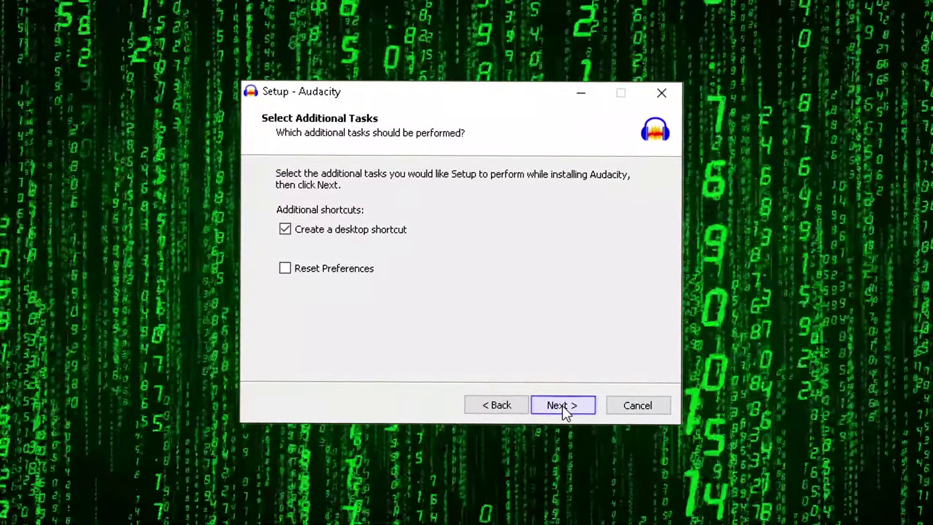
# Install Audacity with a desktop shortcut and continue past the setup information page.
pyautogui.click(562, 405)
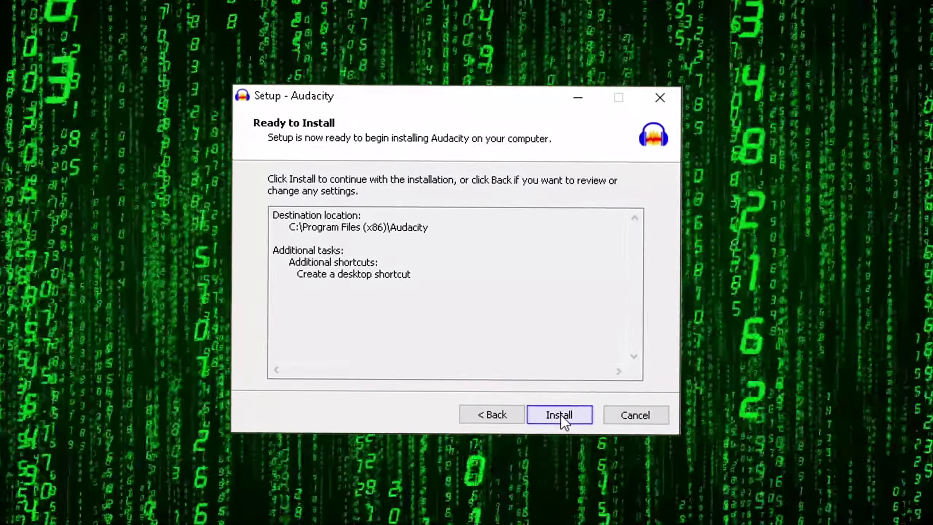
pyautogui.click(561, 411)
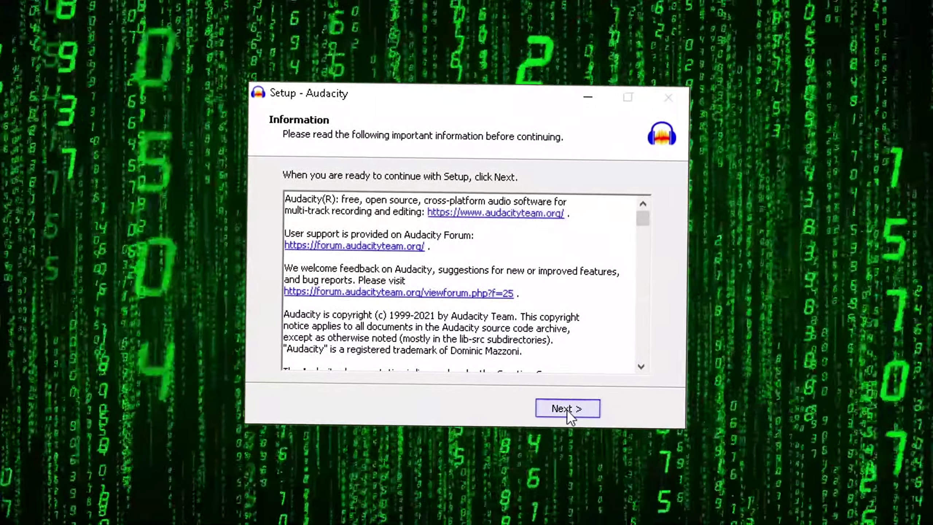
pyautogui.click(568, 413)
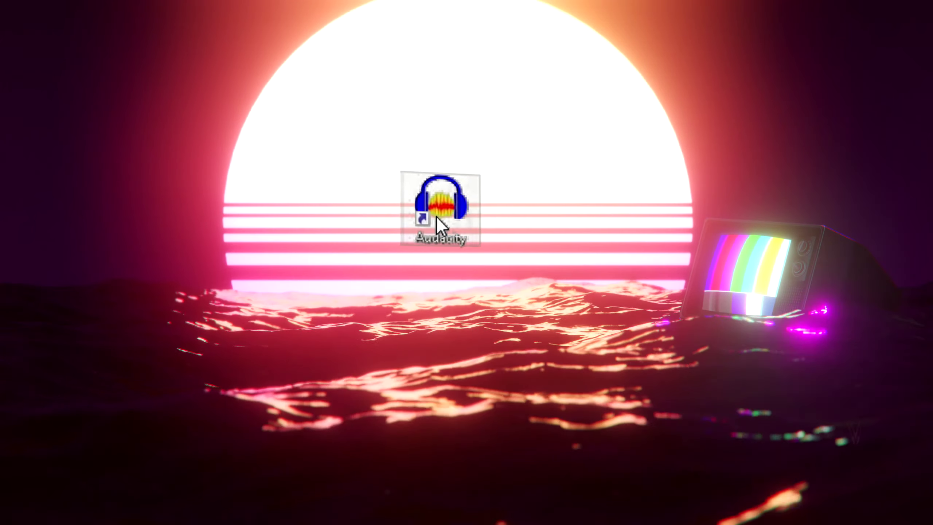
# Launch Audacity from the desktop and import the audio file Sonido Horrible.
pyautogui.doubleClick(436, 215)
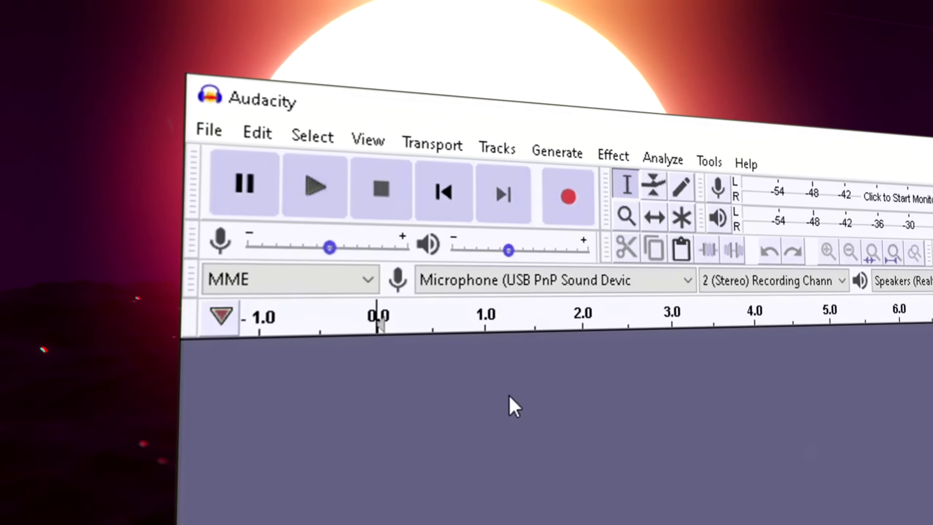
pyautogui.click(242, 119)
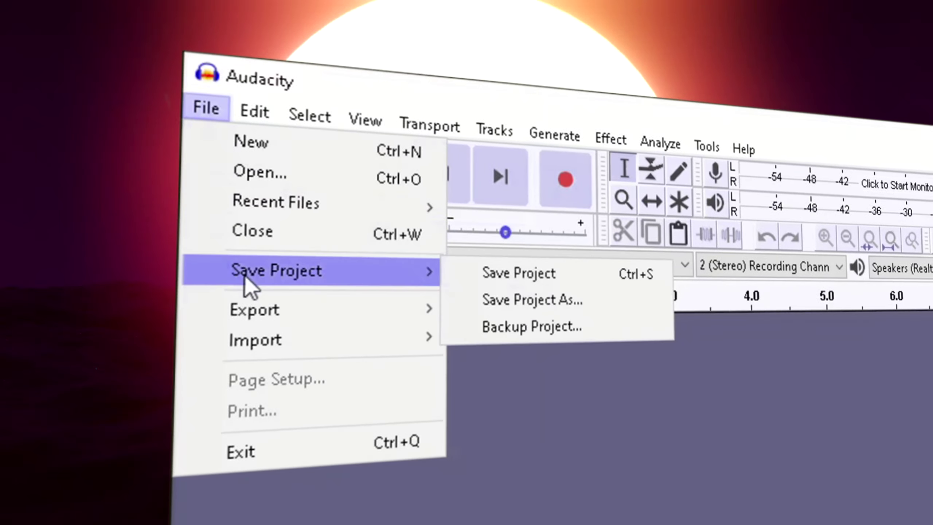
pyautogui.moveTo(272, 340)
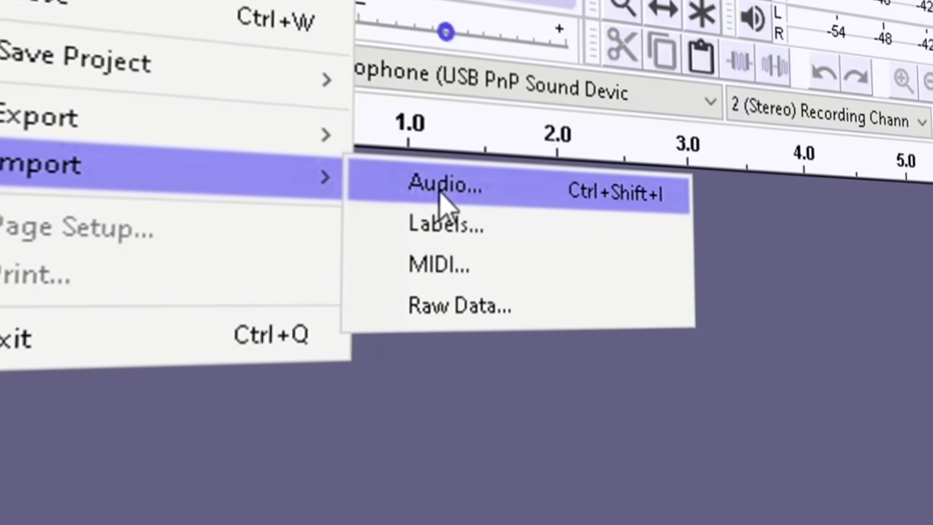
pyautogui.click(404, 203)
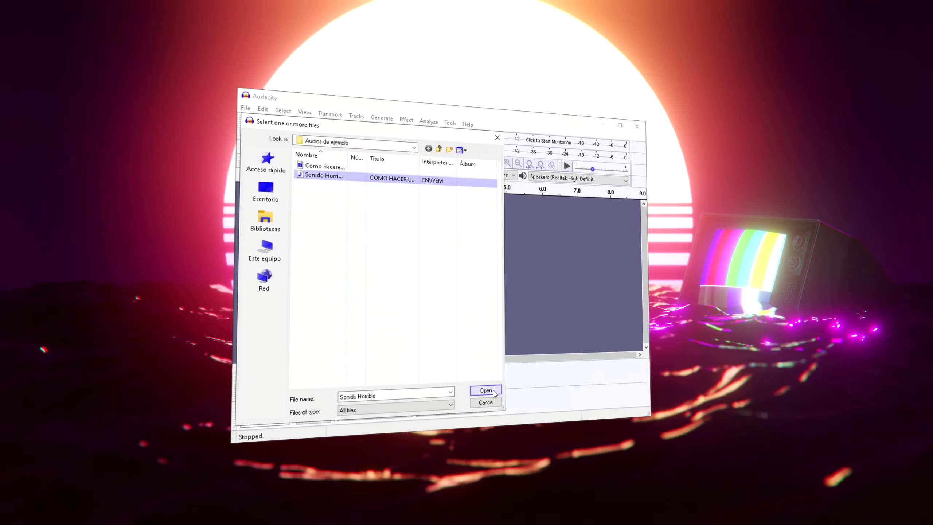
pyautogui.click(486, 390)
# Delete the track's audio from about 7.2 seconds through to the end.
pyautogui.moveTo(344, 229); pyautogui.dragTo(728, 238)
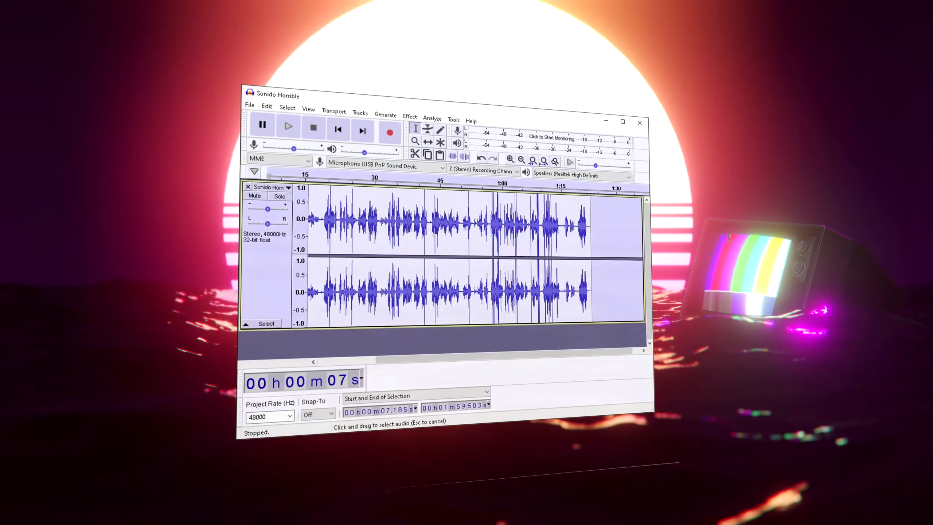
pyautogui.press('Delete')
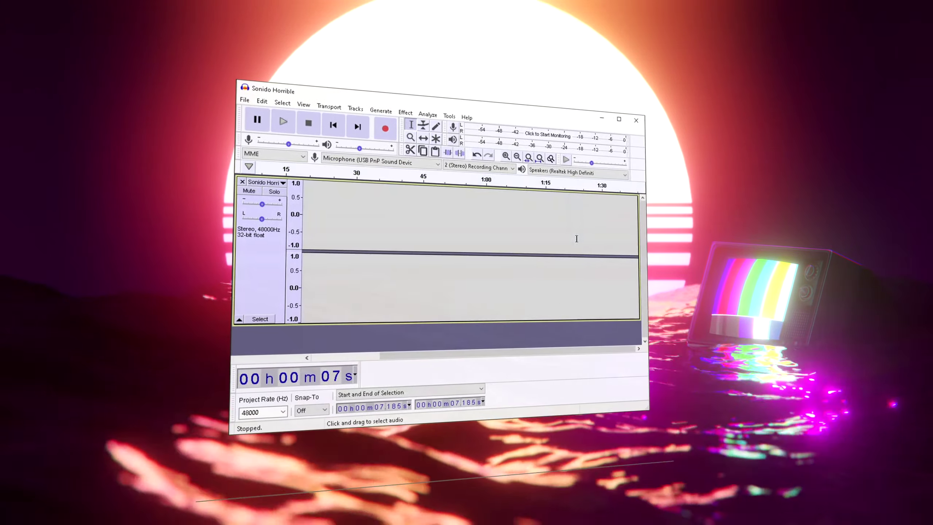
# Select the near-silent background noise at the clip's end, from about 6.9 to 7.185 seconds.
pyautogui.moveTo(441, 357); pyautogui.dragTo(370, 348)
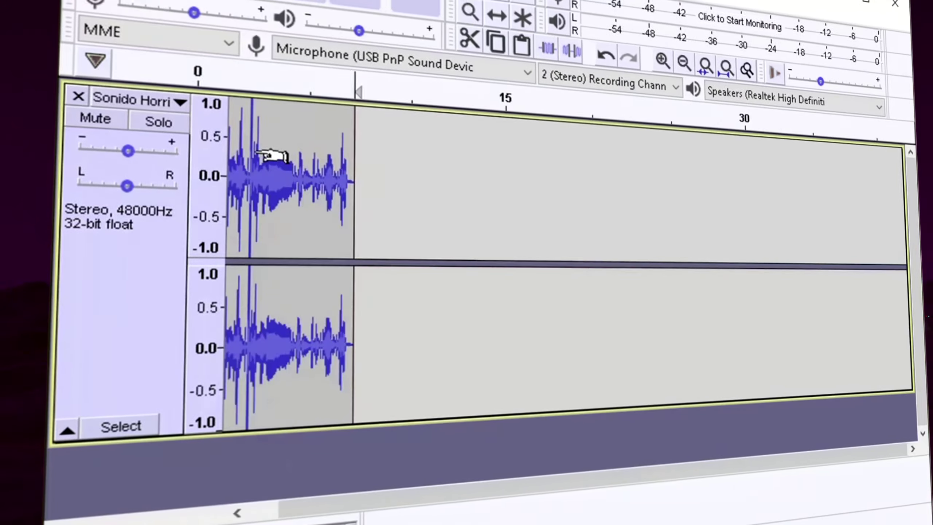
pyautogui.hotkey('ctrl', '1')
pyautogui.hotkey('ctrl', '1')
pyautogui.hotkey('ctrl', '1')
pyautogui.hotkey('ctrl', '1')
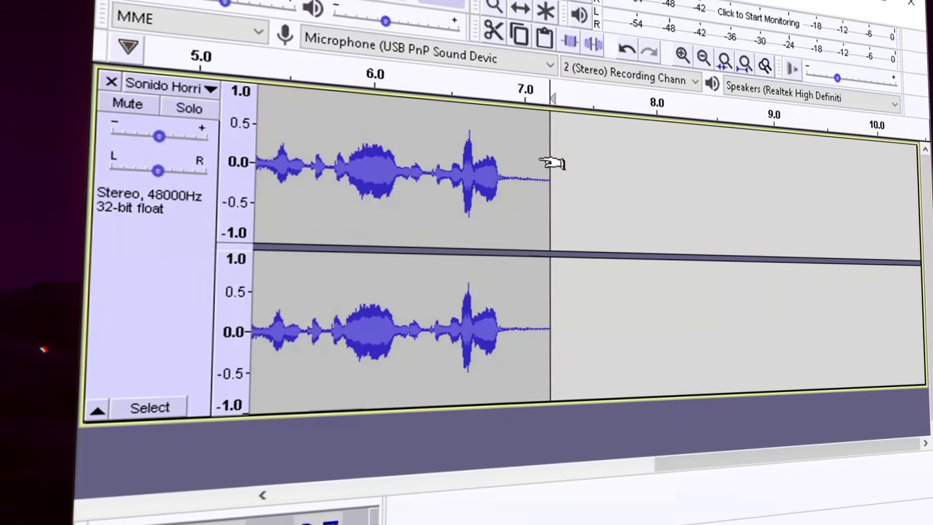
pyautogui.moveTo(514, 191); pyautogui.dragTo(550, 201)
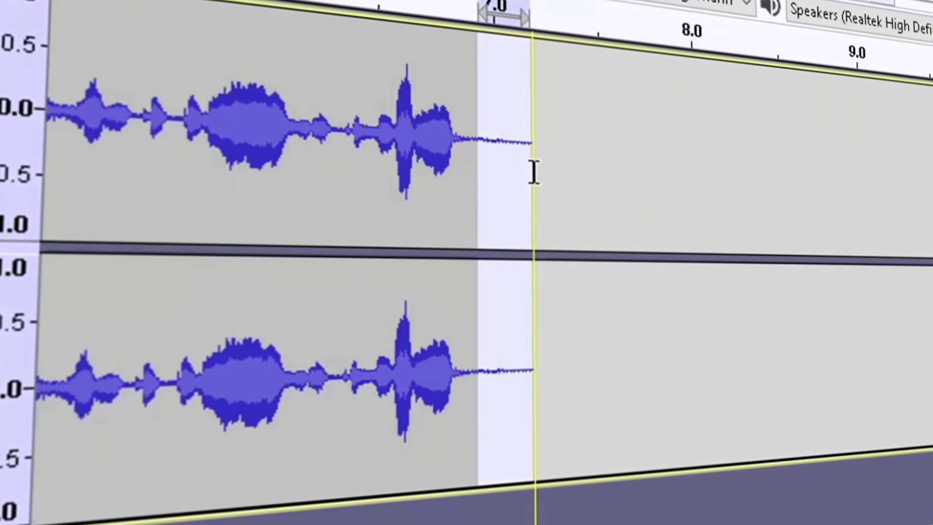
pyautogui.scroll(3, 474, 173)
pyautogui.scroll(-3, 477, 173)
pyautogui.scroll(3, 511, 174)
pyautogui.scroll(-3, 496, 176)
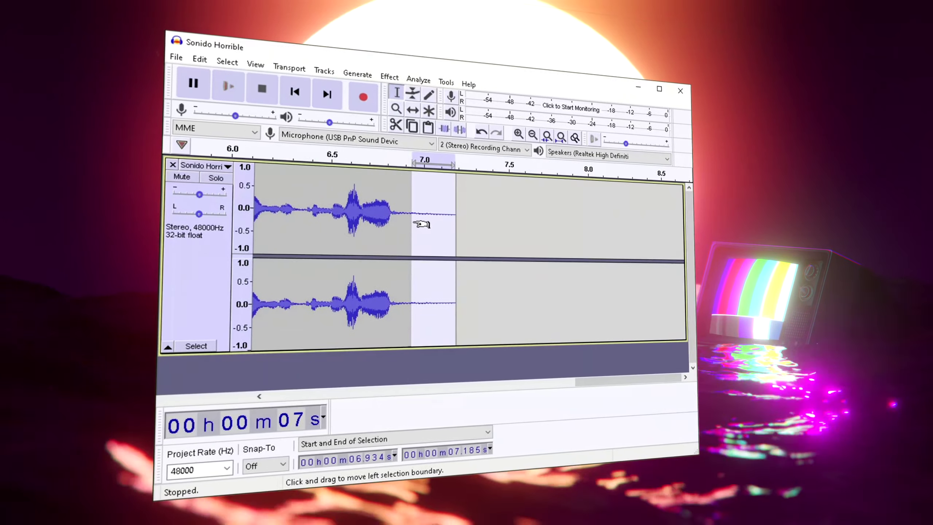
pyautogui.moveTo(414, 223); pyautogui.dragTo(409, 223)
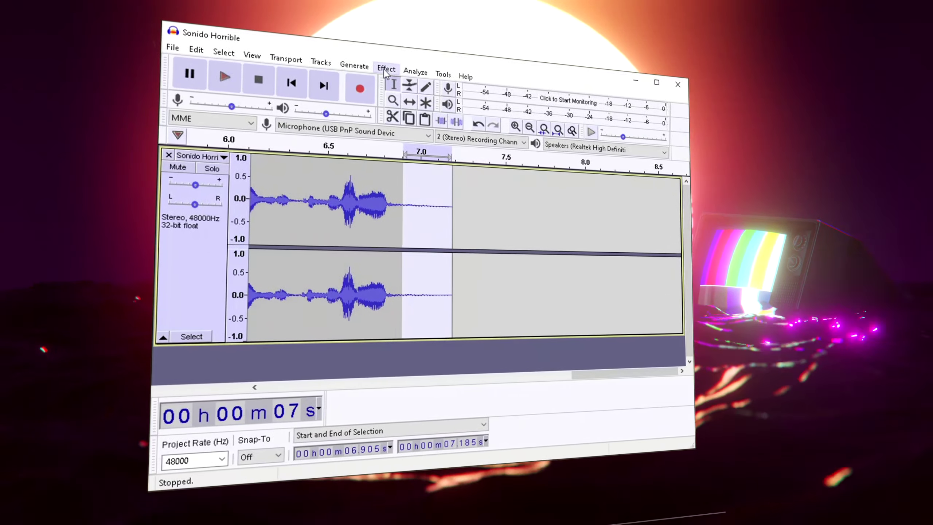
# Capture a noise profile from the selected background noise with the Noise Reduction effect.
pyautogui.moveTo(458, 209); pyautogui.dragTo(531, 187)
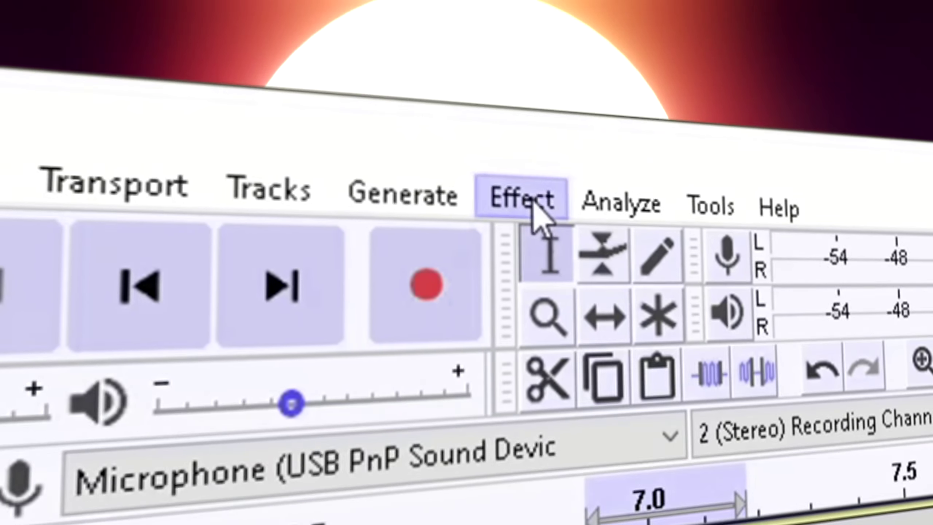
pyautogui.click(530, 198)
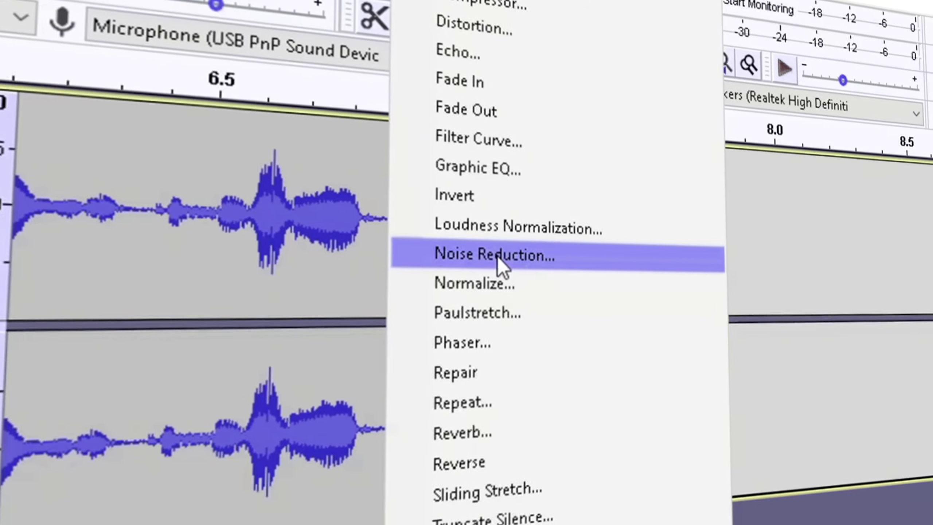
pyautogui.click(496, 255)
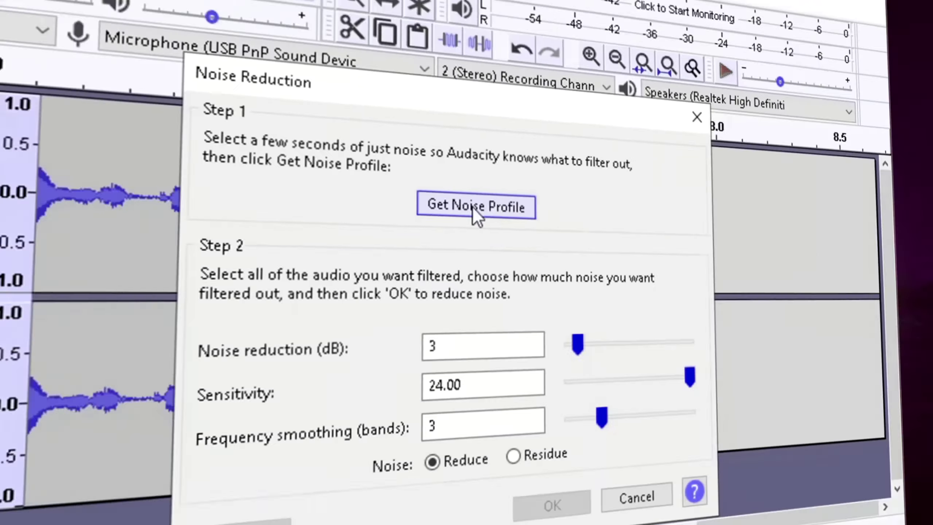
pyautogui.click(474, 206)
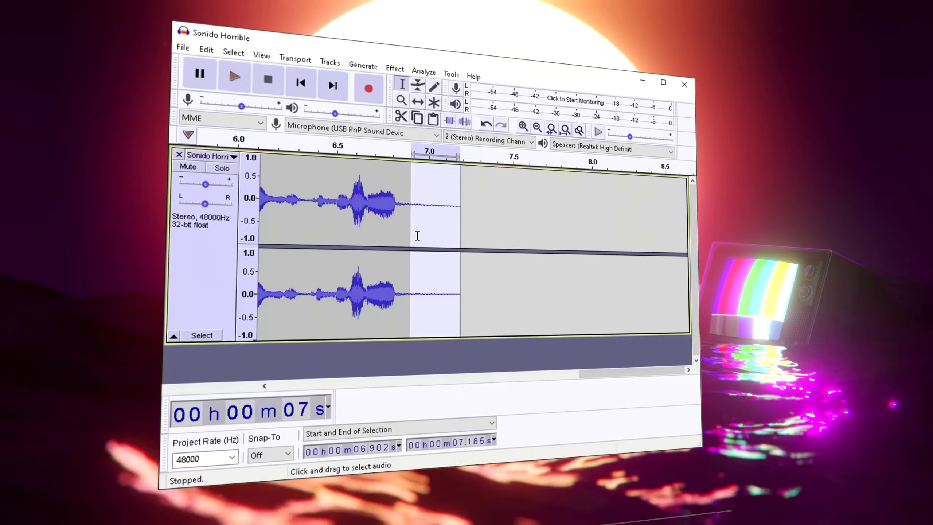
# Select the entire clip and open the Noise Reduction effect for it.
pyautogui.keyDown('shift'); pyautogui.click(403, 217); pyautogui.keyUp('shift')
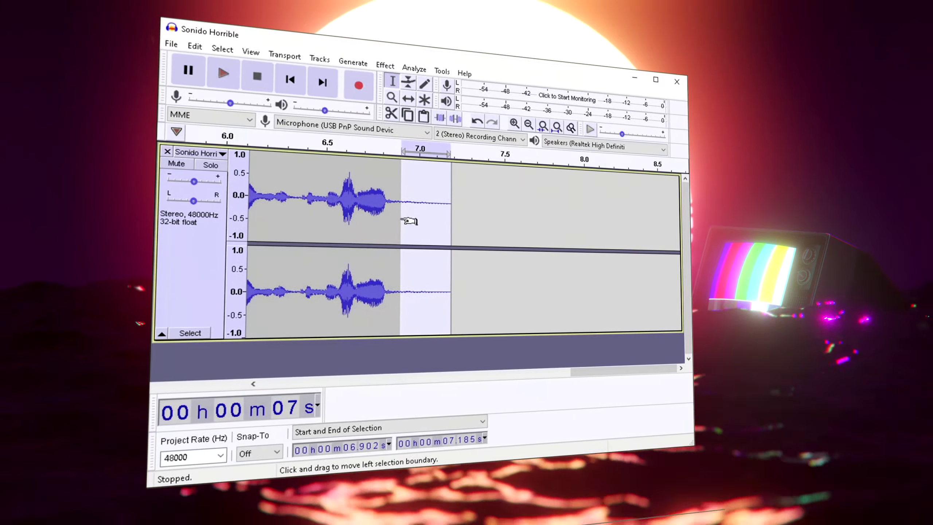
pyautogui.scroll(-2, 422, 224)
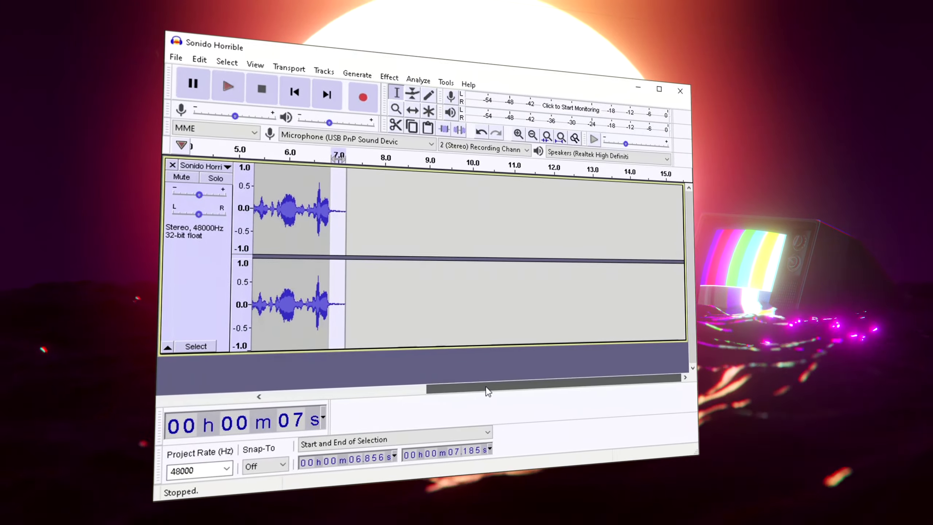
pyautogui.hscroll(-5, 315, 268)
pyautogui.hotkey('ctrl', 'a')
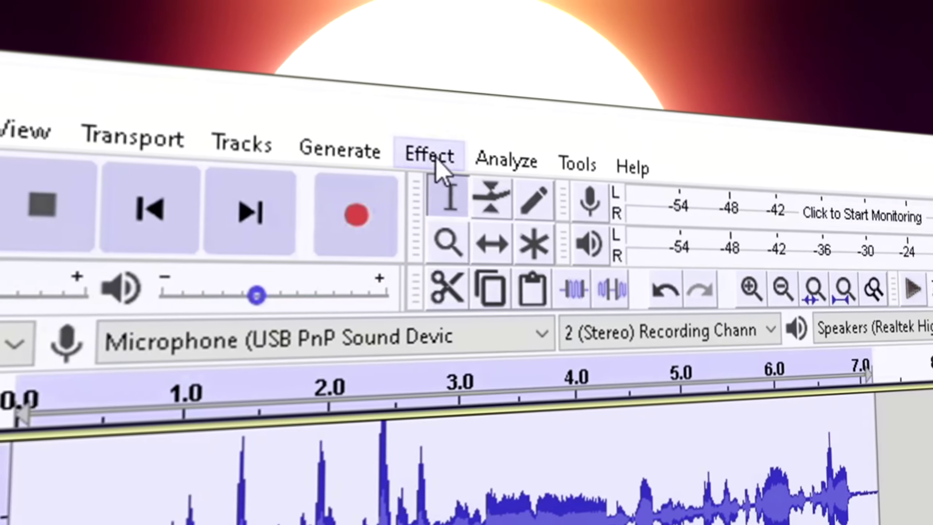
pyautogui.click(435, 164)
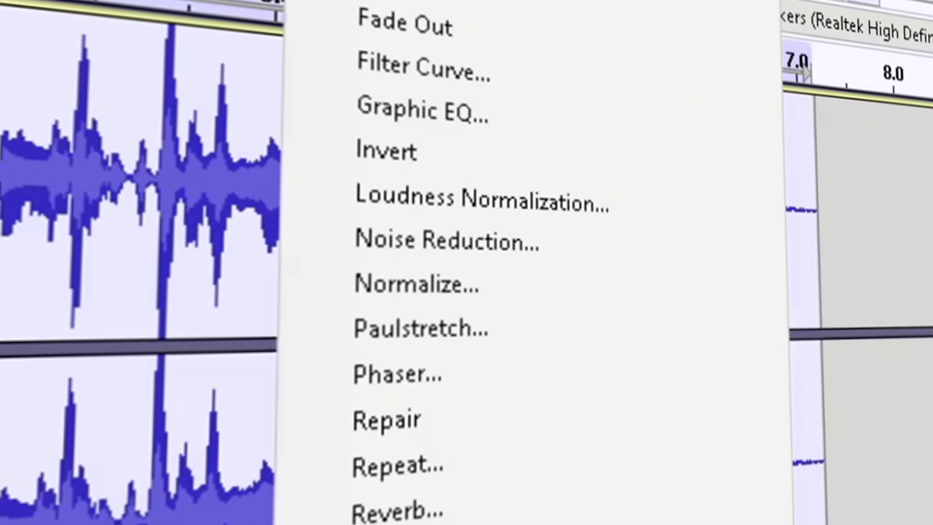
pyautogui.click(496, 239)
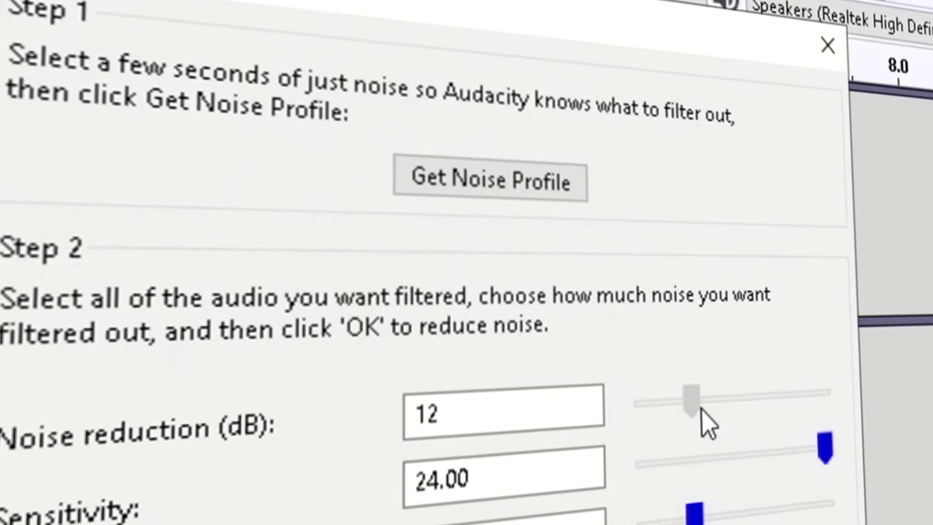
# Try noise reduction amounts of 13, 16, 7 and 10 dB.
pyautogui.moveTo(701, 410)
pyautogui.mouseDown()
pyautogui.moveTo(738, 417)
pyautogui.moveTo(703, 421)
pyautogui.mouseUp()
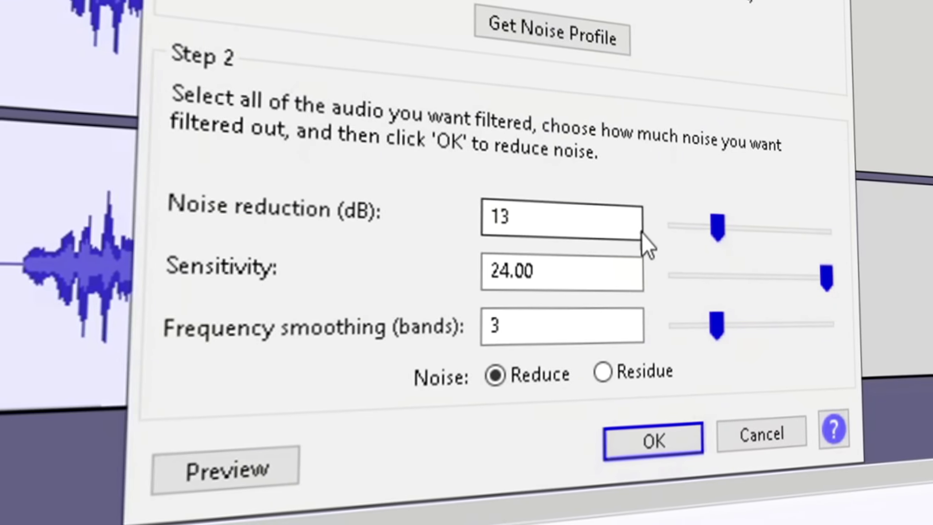
pyautogui.moveTo(718, 237)
pyautogui.mouseDown()
pyautogui.moveTo(742, 238)
pyautogui.moveTo(703, 239)
pyautogui.moveTo(720, 227)
pyautogui.mouseUp()
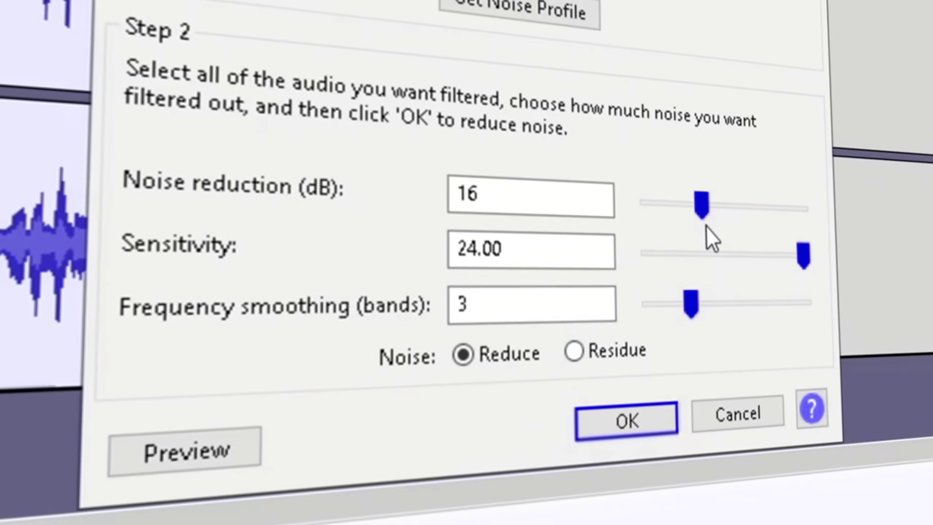
pyautogui.moveTo(702, 211); pyautogui.dragTo(667, 213)
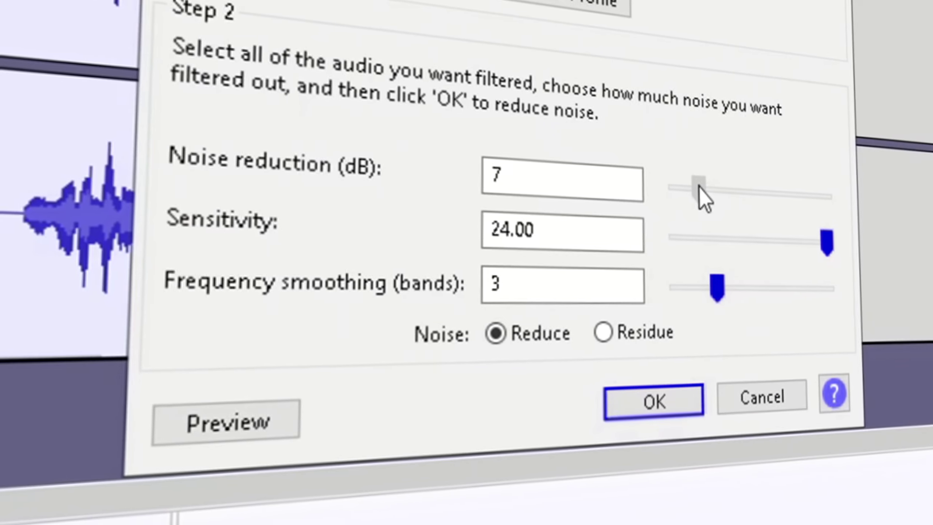
pyautogui.moveTo(699, 186); pyautogui.dragTo(701, 208)
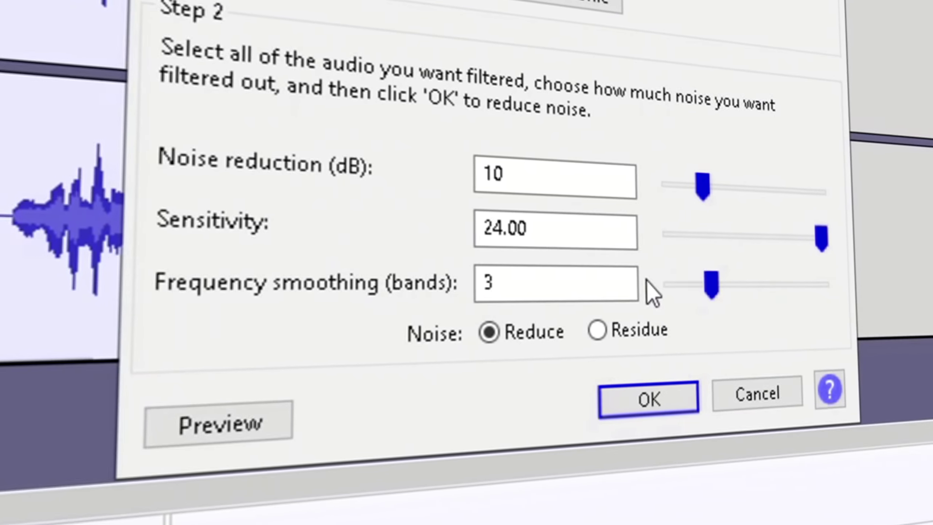
pyautogui.doubleClick(492, 283)
pyautogui.doubleClick(519, 228)
# Set the noise reduction to 5 dB and briefly preview the filtered audio.
pyautogui.moveTo(680, 181); pyautogui.dragTo(663, 203)
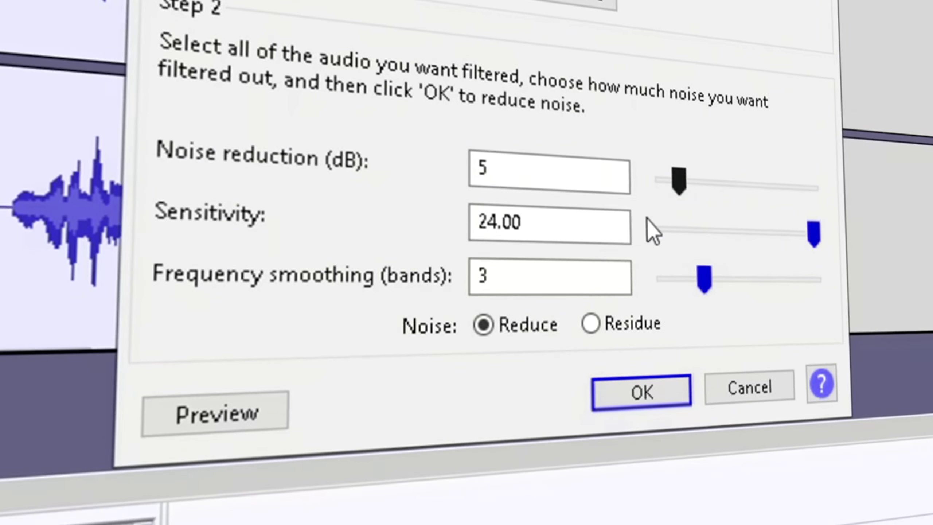
pyautogui.click(239, 396)
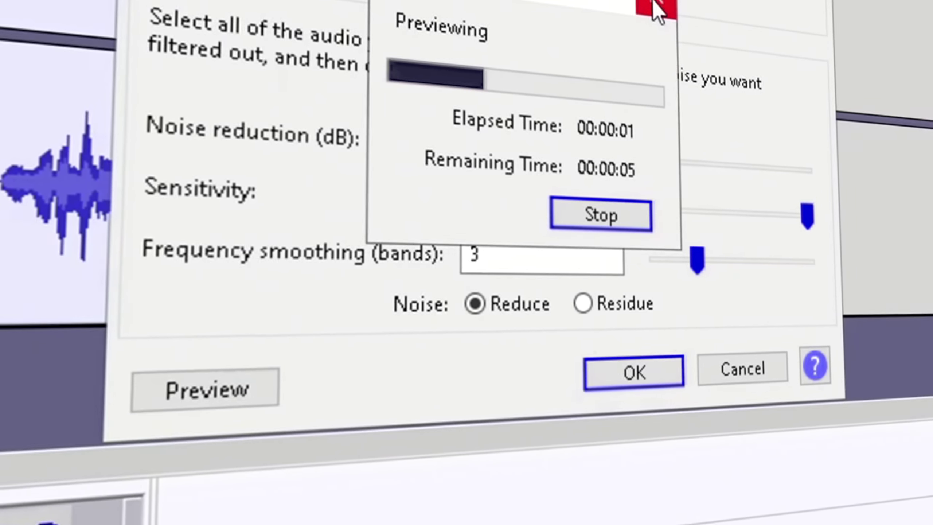
pyautogui.click(654, 5)
# Raise the noise reduction to 10 dB and briefly preview the filtered audio.
pyautogui.moveTo(662, 168); pyautogui.dragTo(698, 166)
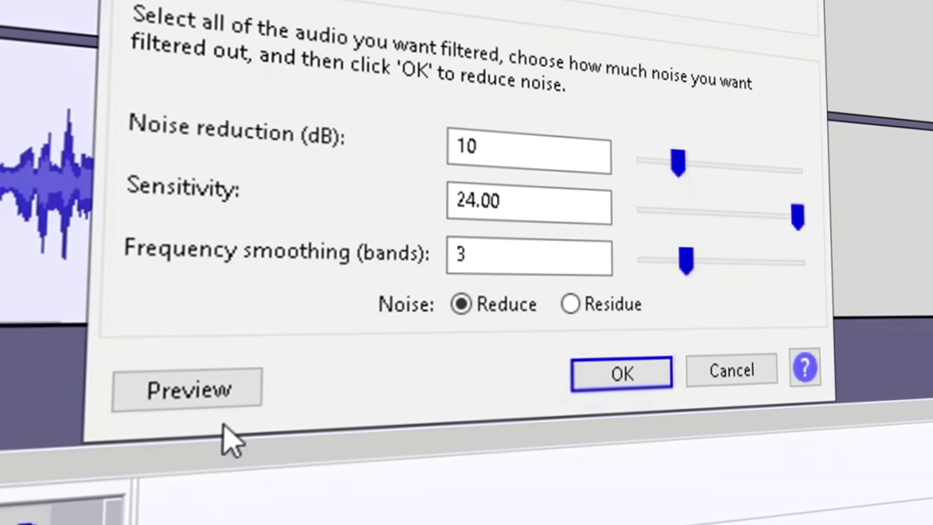
pyautogui.click(219, 402)
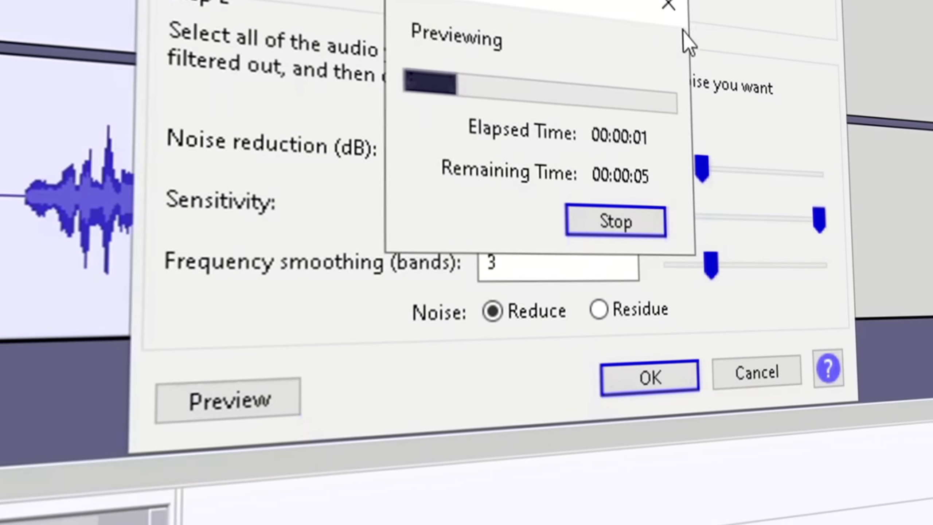
pyautogui.click(667, 5)
# Set the noise reduction to 18 dB and preview the filtered audio.
pyautogui.moveTo(702, 169); pyautogui.dragTo(722, 205)
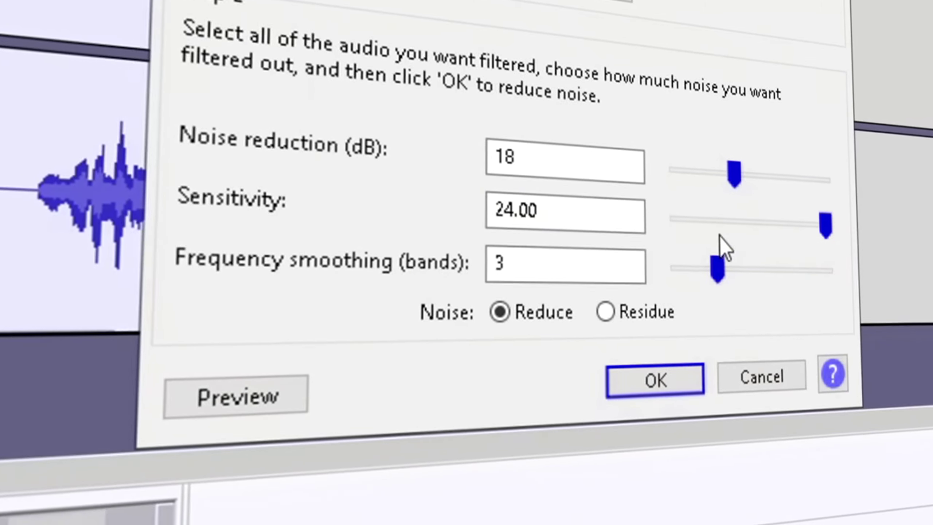
pyautogui.click(224, 405)
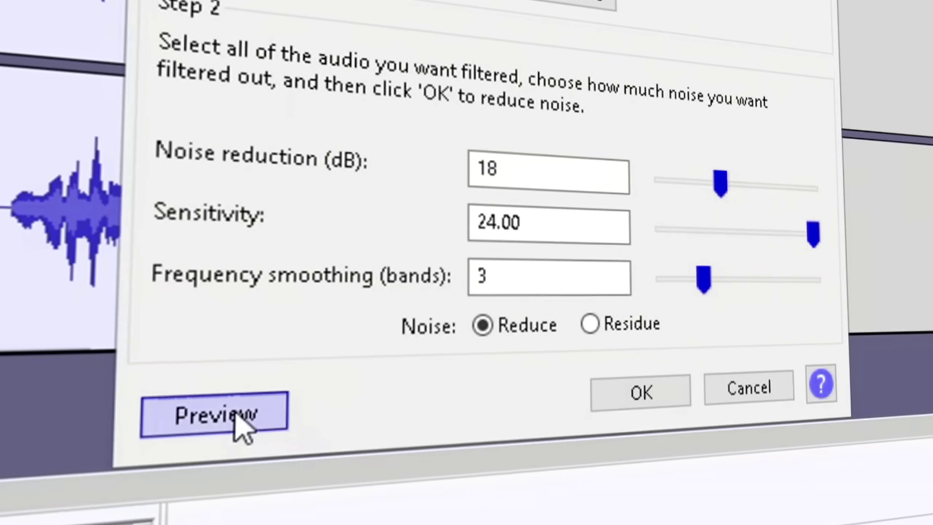
pyautogui.click(658, 11)
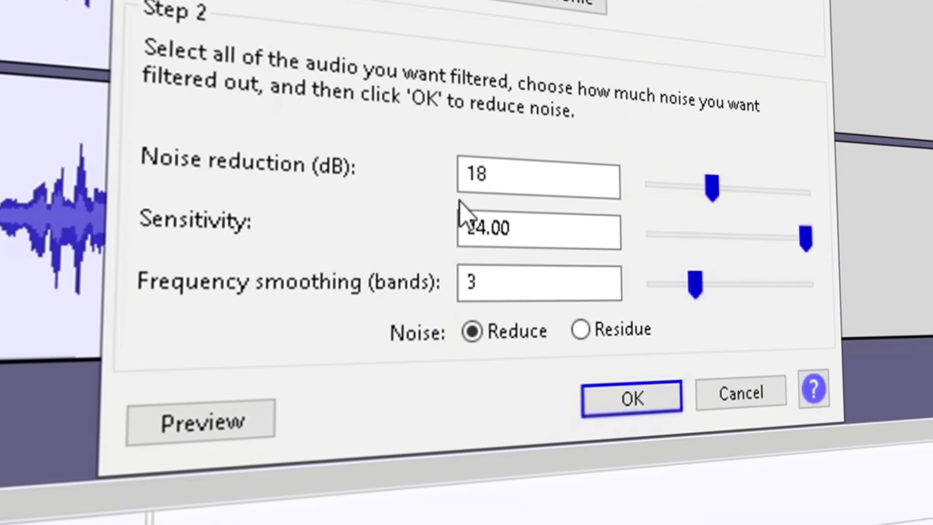
pyautogui.doubleClick(466, 178)
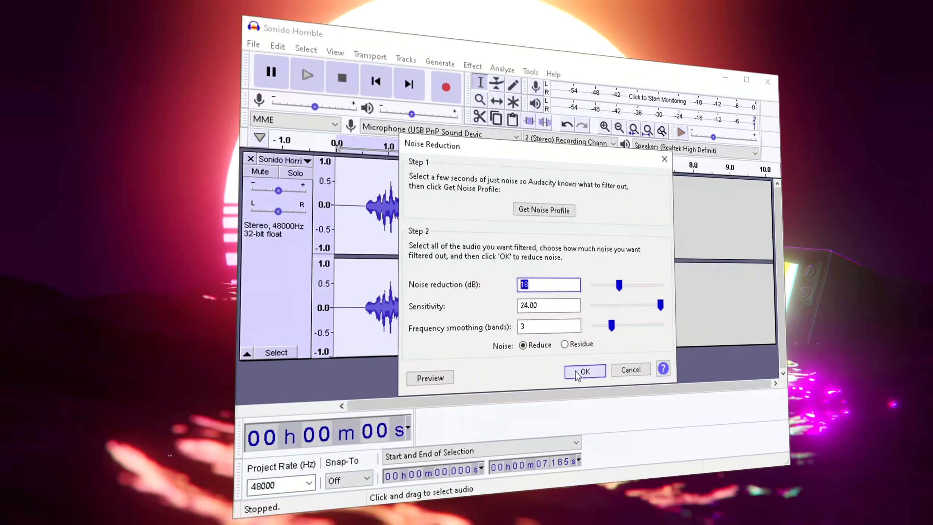
# Apply the 18 dB noise reduction to the whole recording and clear the selection.
pyautogui.click(584, 371)
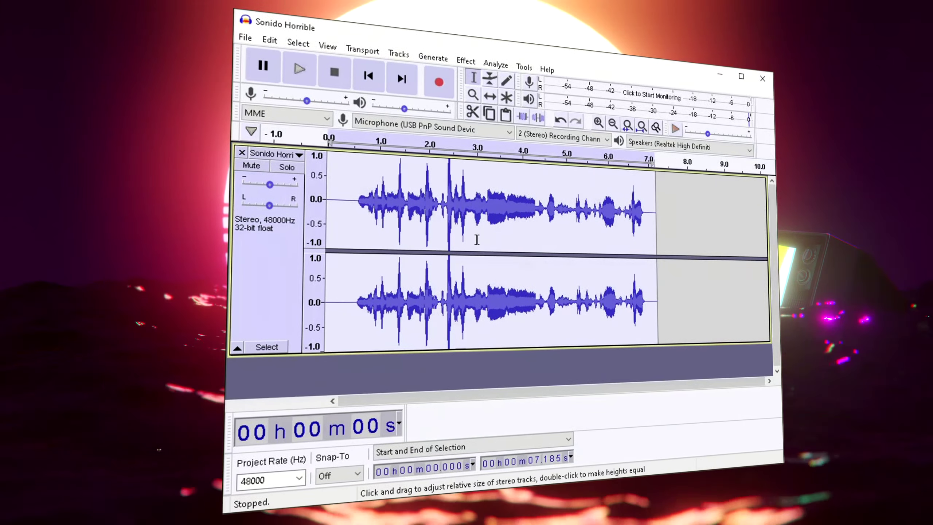
pyautogui.click(652, 207)
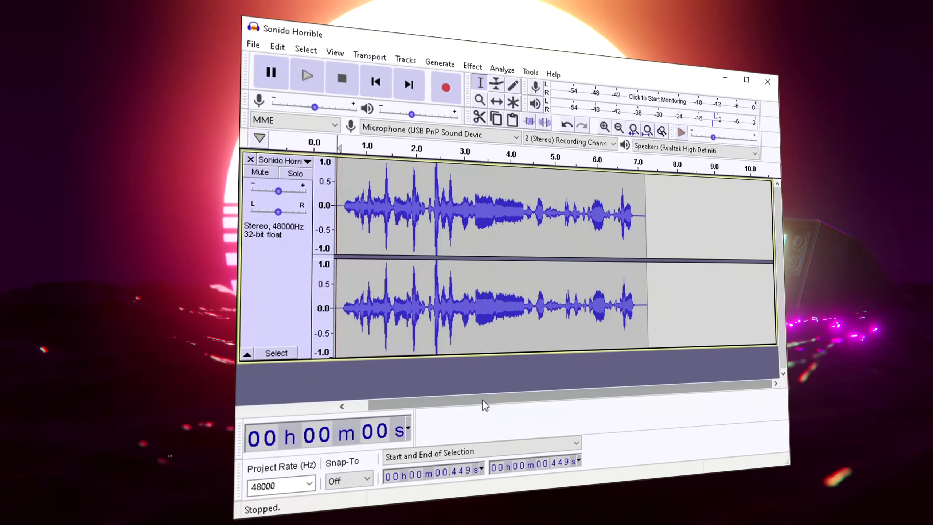
pyautogui.keyDown('ctrl'); pyautogui.scroll(1, 389, 223); pyautogui.keyUp('ctrl')
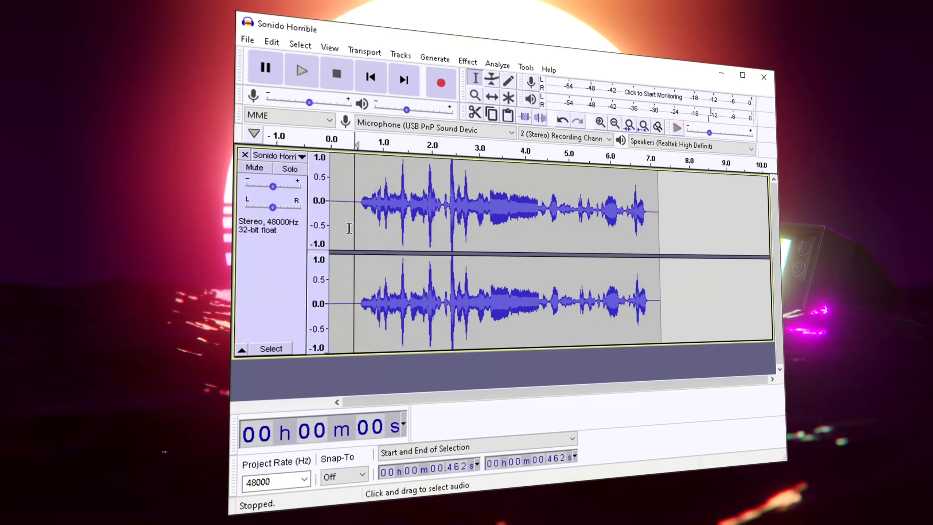
# Compress the whole recording with threshold -50 dB, noise floor -45 dB, ratio 3.1:1, attack 0.20 s, release 1.0 s and make-up gain for 0 dB.
pyautogui.doubleClick(339, 198)
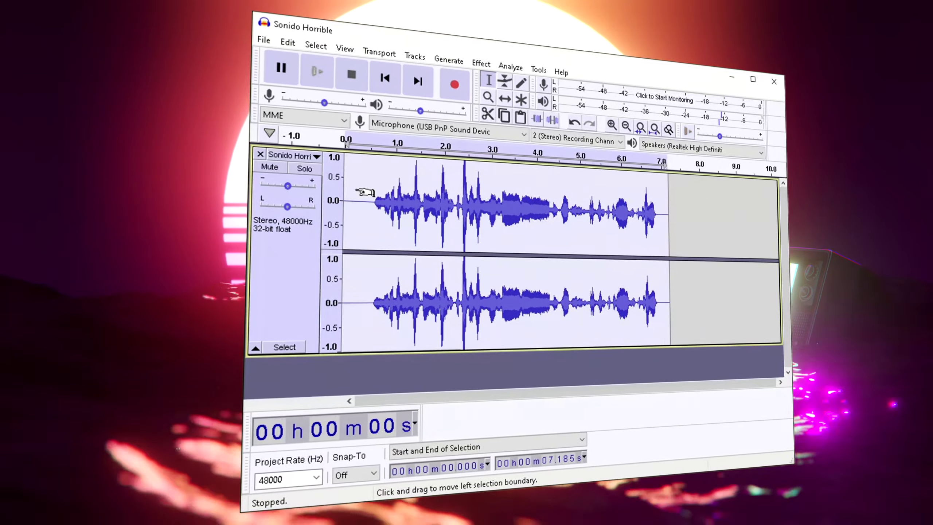
pyautogui.click(457, 192)
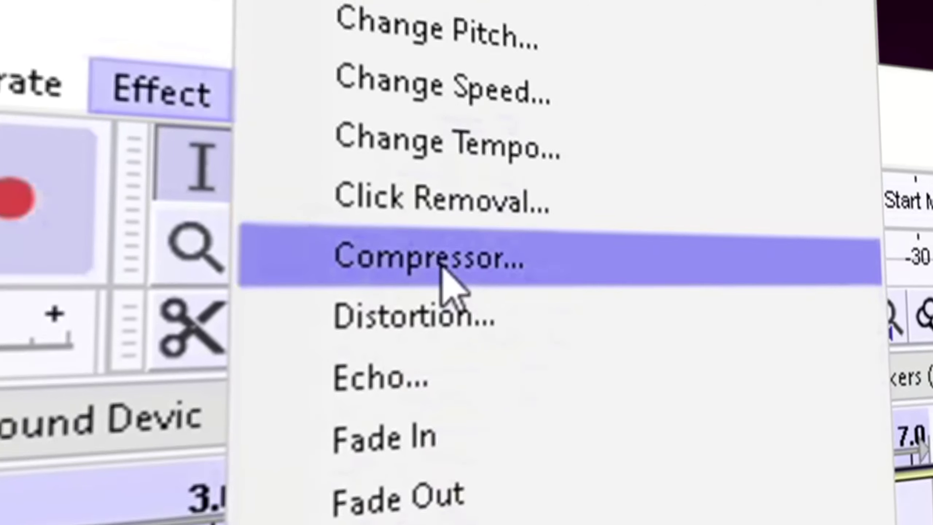
pyautogui.click(442, 268)
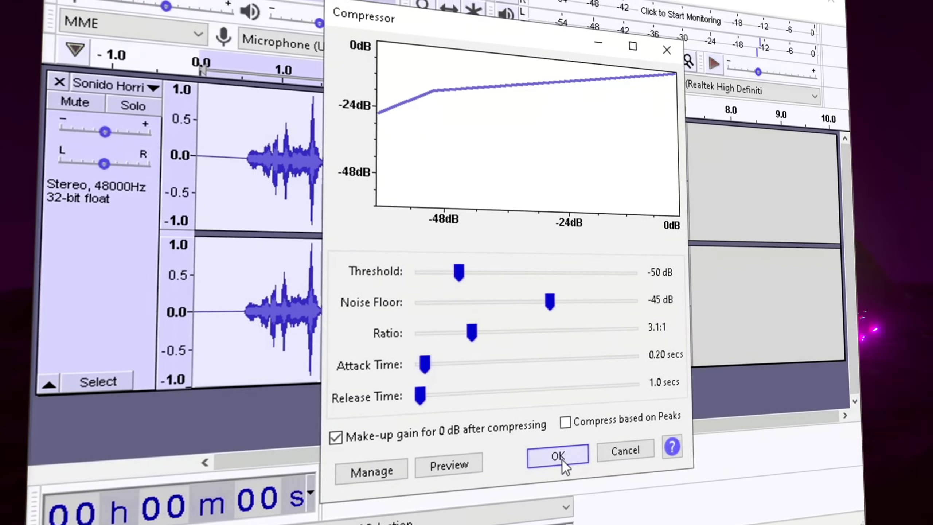
pyautogui.click(558, 444)
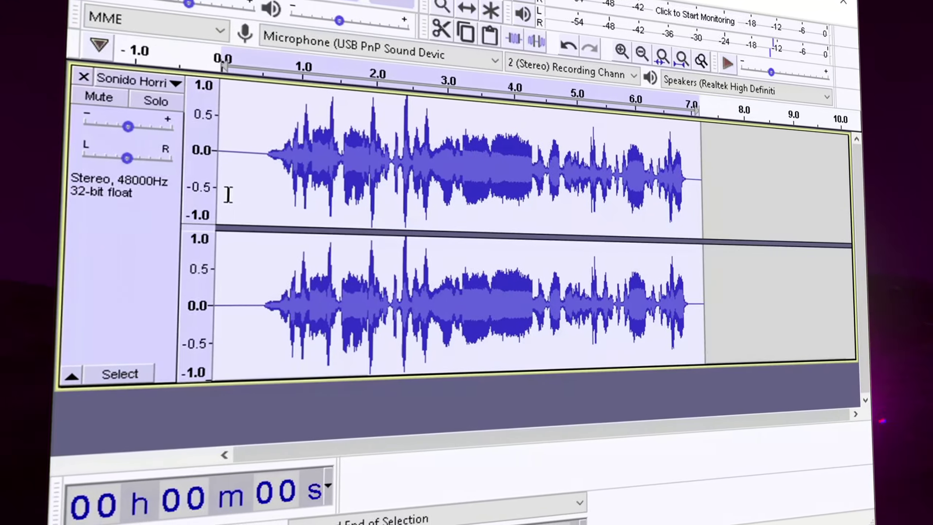
# Capture a new noise profile from the silent first half second of the compressed recording using Noise Reduction.
pyautogui.doubleClick(201, 196)
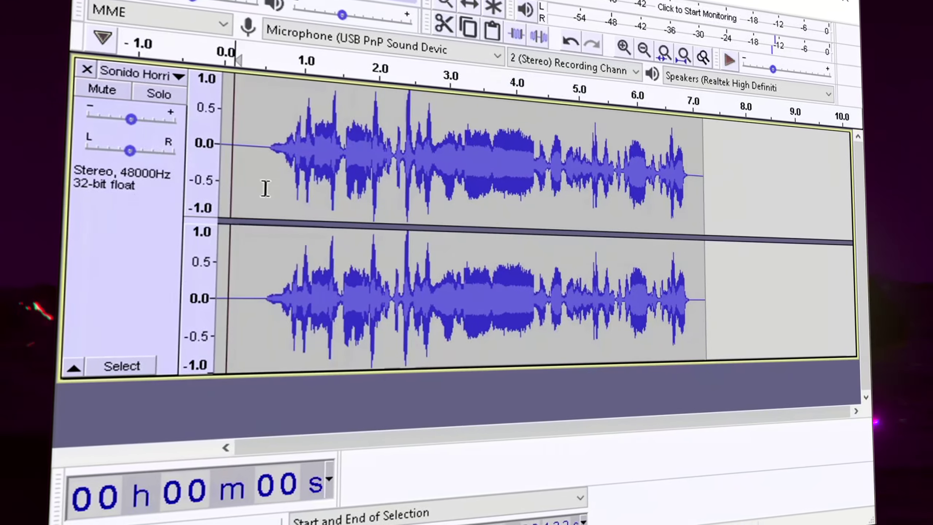
pyautogui.moveTo(686, 197); pyautogui.dragTo(237, 161)
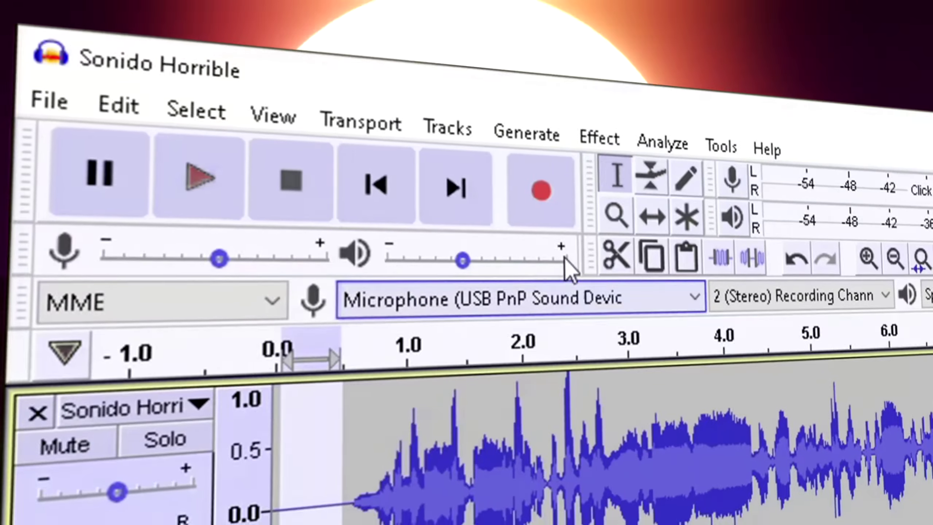
pyautogui.click(600, 137)
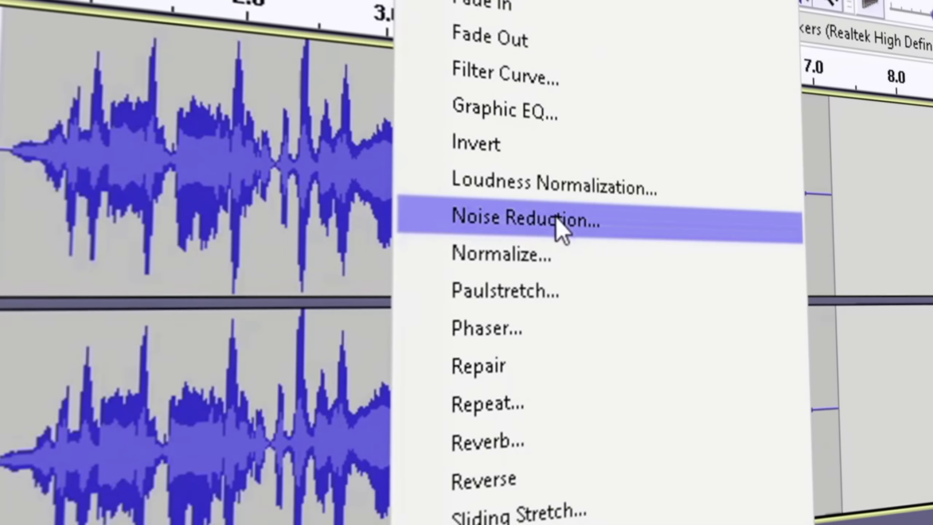
pyautogui.click(748, 457)
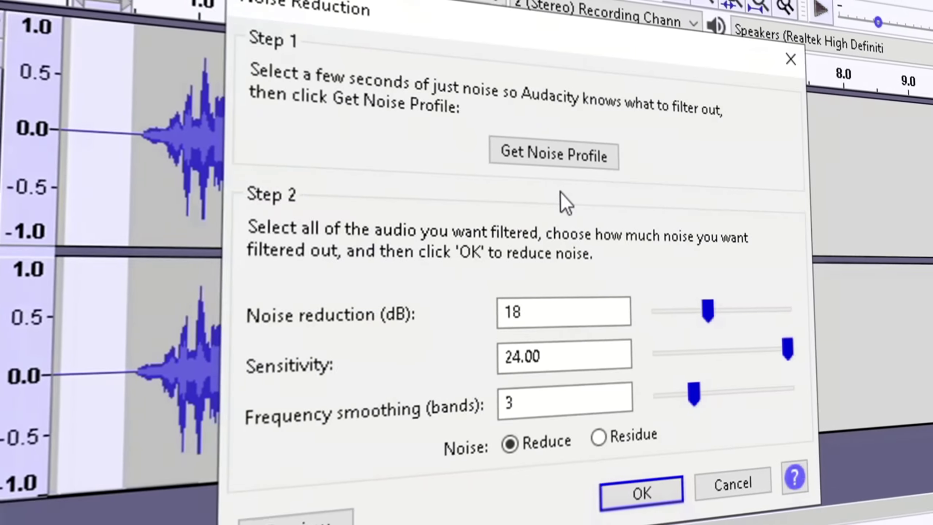
pyautogui.click(584, 155)
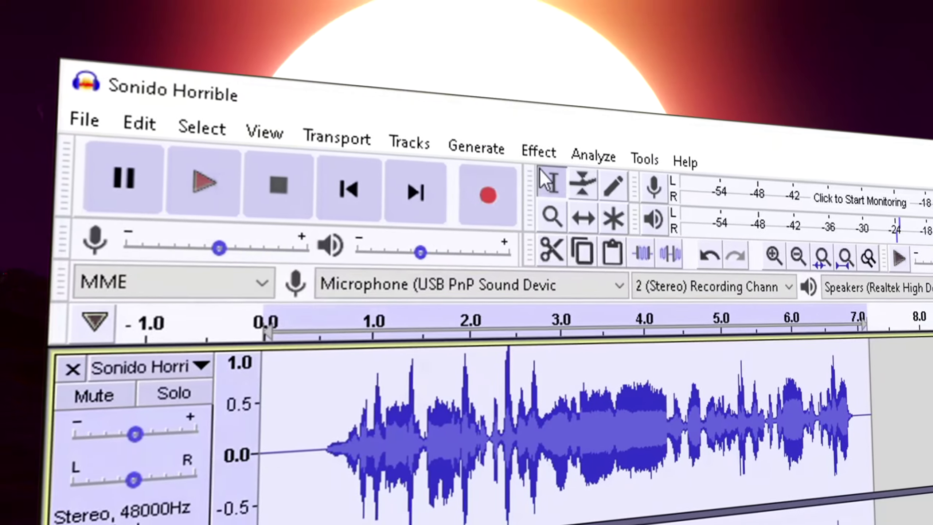
# Set Noise Reduction to 2 dB for the whole recording, preview it briefly and apply it.
pyautogui.click(554, 158)
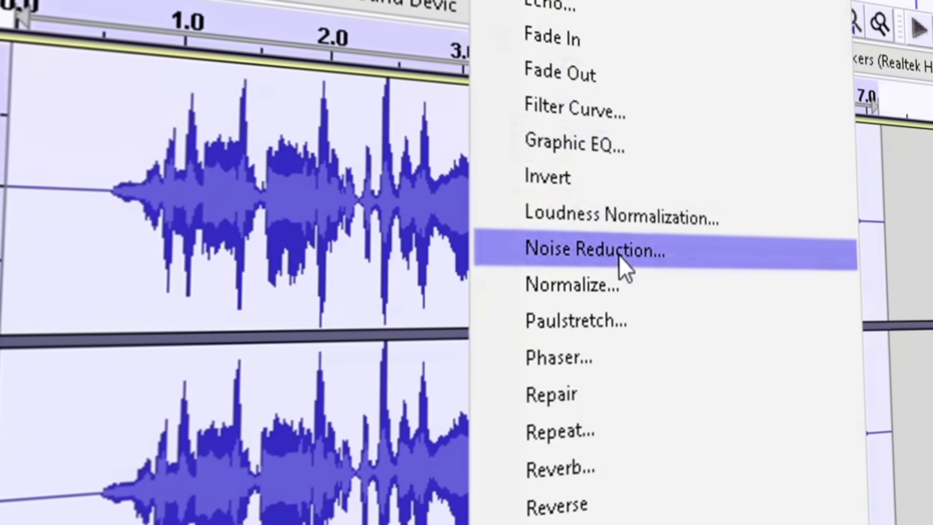
pyautogui.click(652, 415)
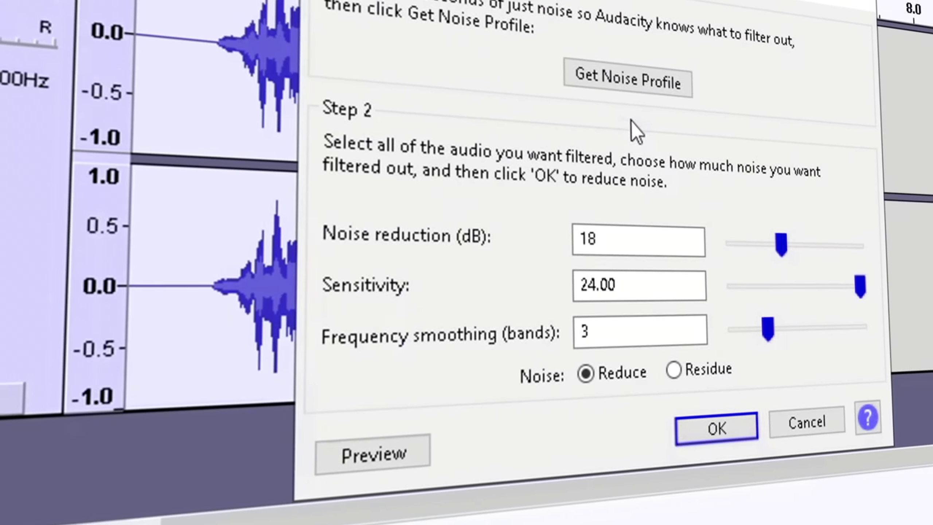
pyautogui.moveTo(782, 250); pyautogui.dragTo(693, 253)
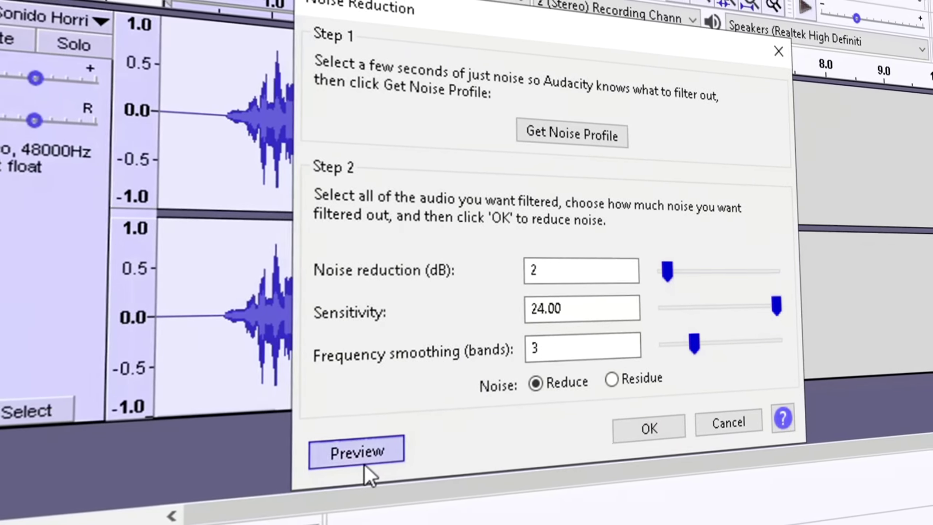
pyautogui.click(365, 439)
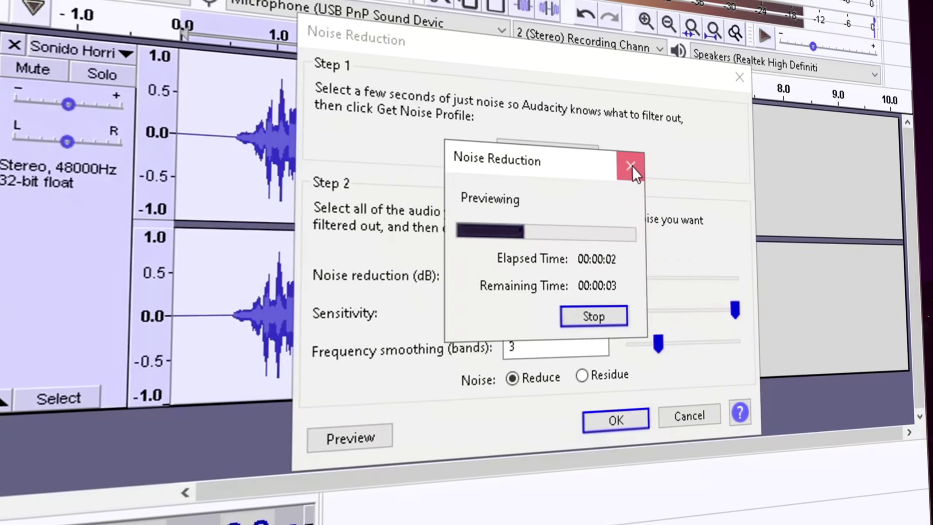
pyautogui.click(632, 165)
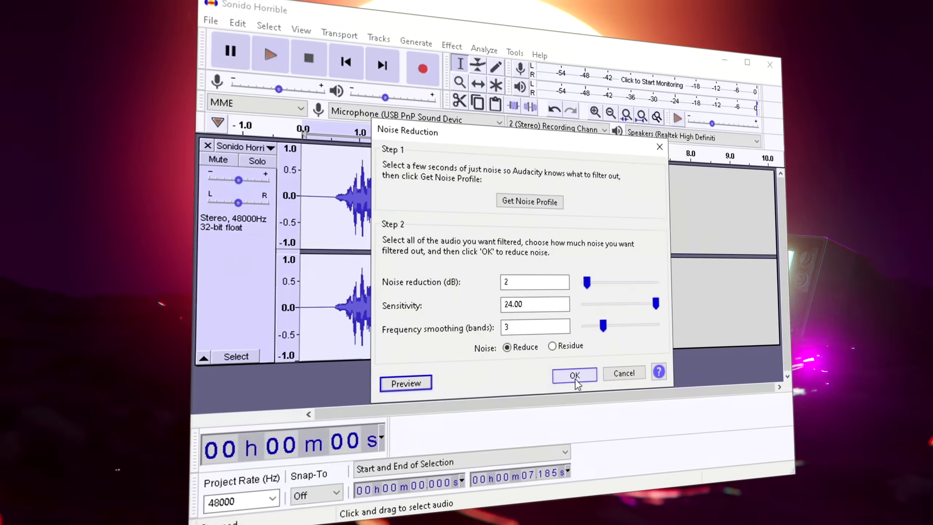
pyautogui.click(593, 403)
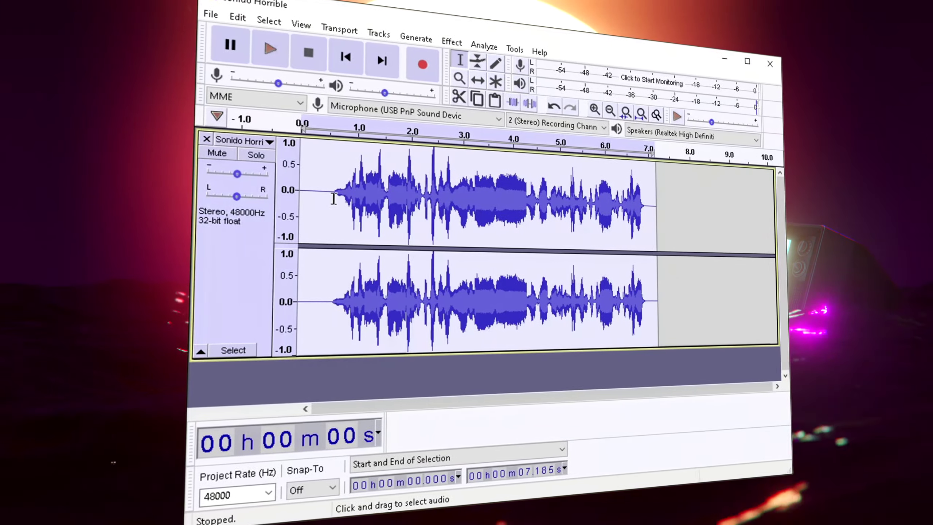
pyautogui.click(323, 201)
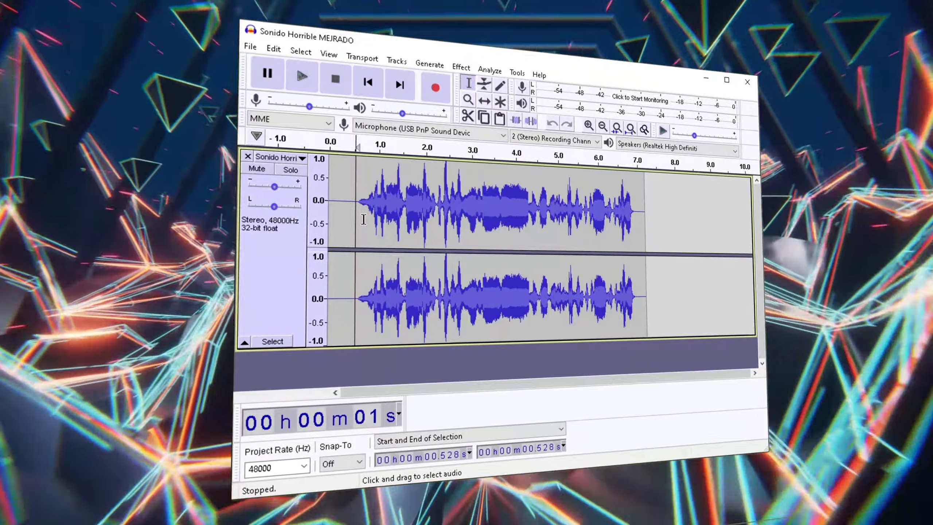
# Compress the entire cleaned recording a second time with threshold -50 dB, noise floor -45 dB and ratio 3.1:1.
pyautogui.hotkey('ctrl', 'a')
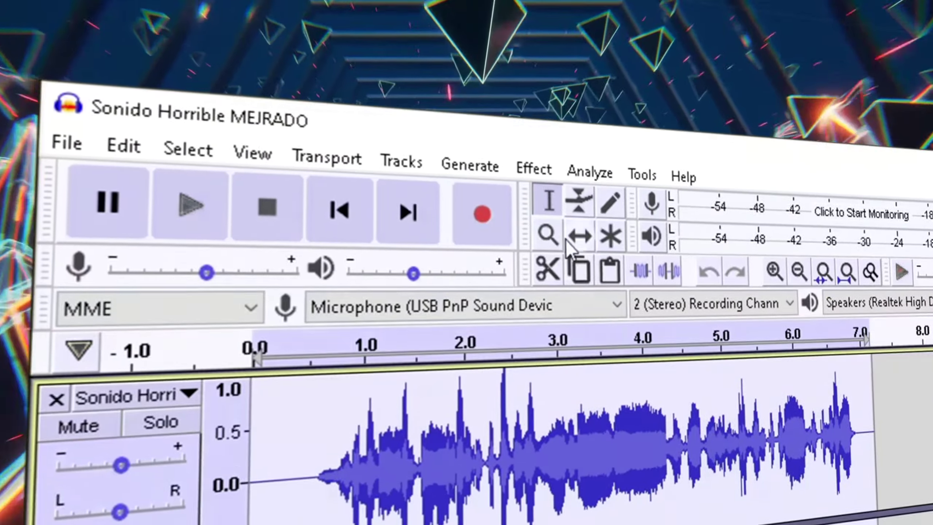
pyautogui.click(533, 155)
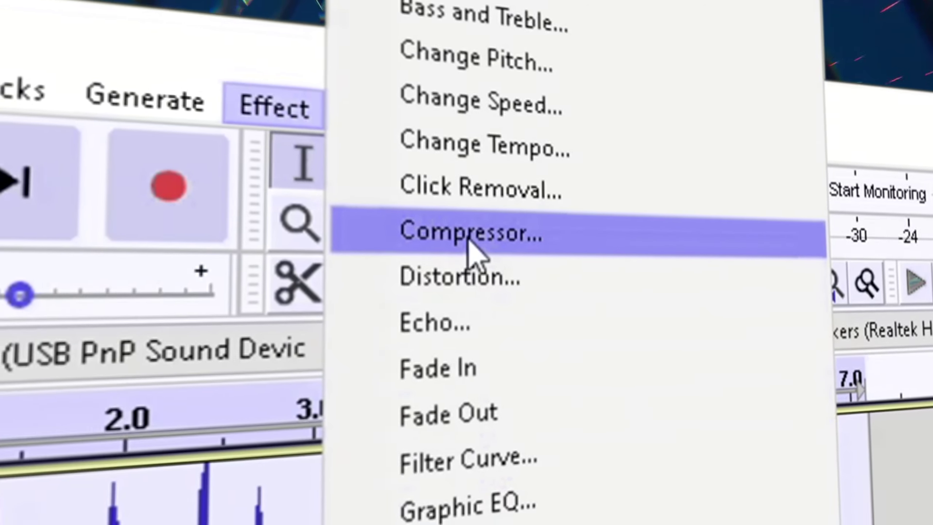
pyautogui.click(499, 236)
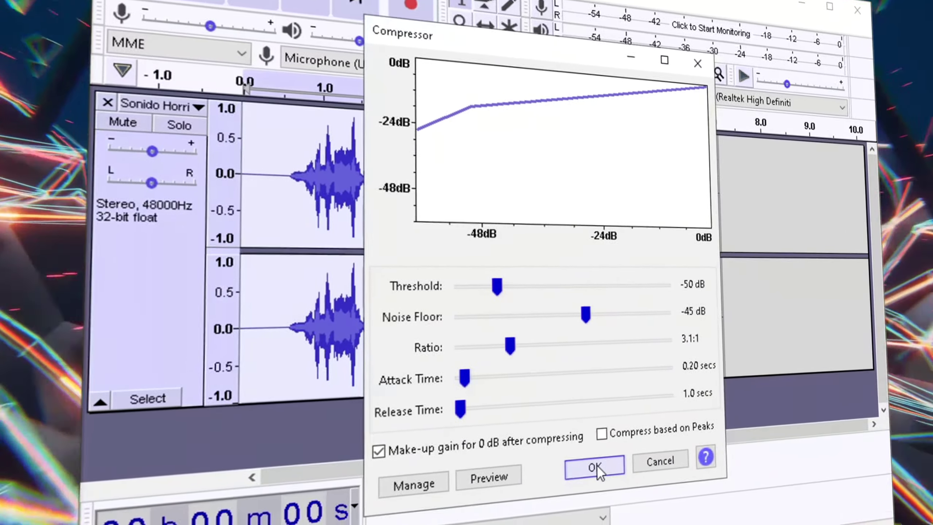
pyautogui.click(596, 468)
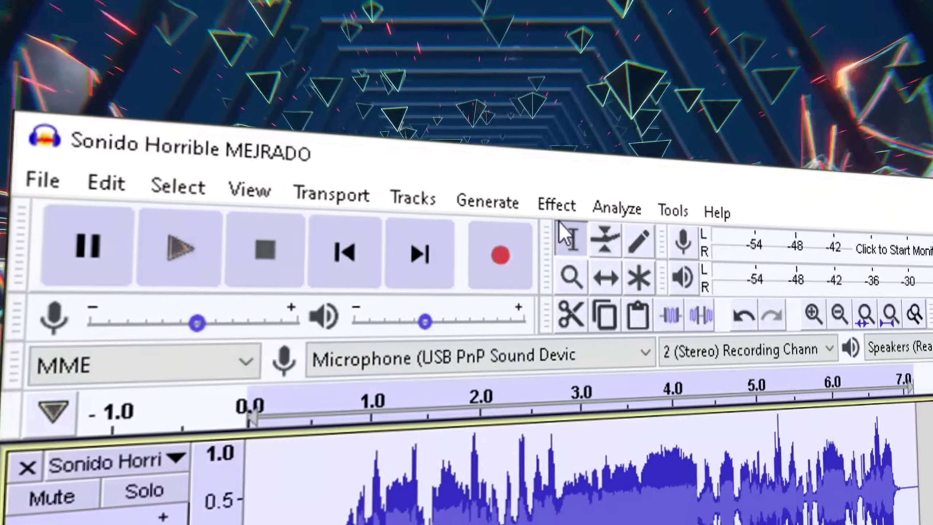
# Load the Bass Boost factory preset in the Filter Curve effect for the whole recording.
pyautogui.click(490, 86)
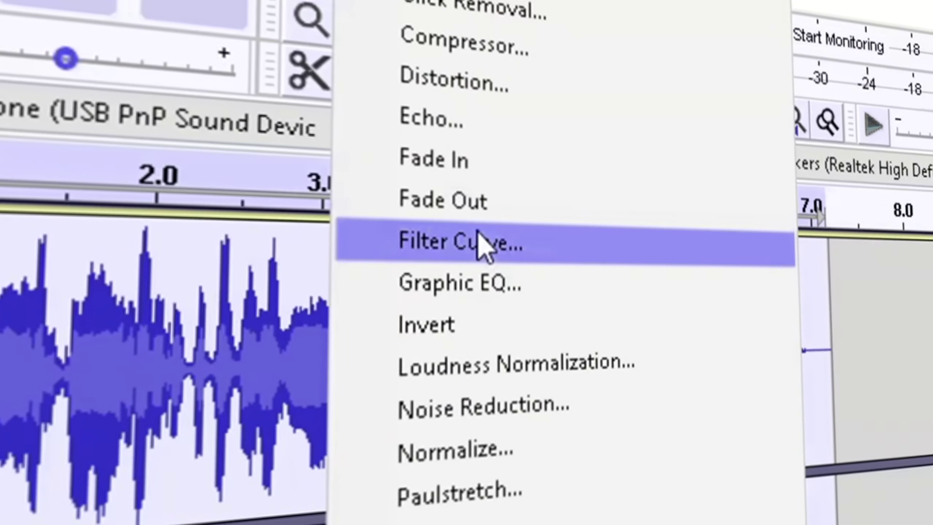
pyautogui.click(485, 270)
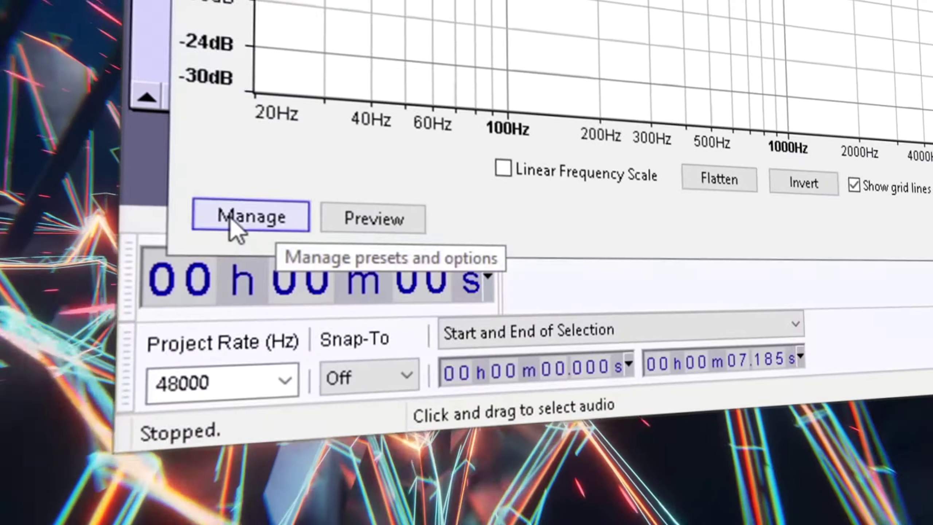
pyautogui.click(393, 359)
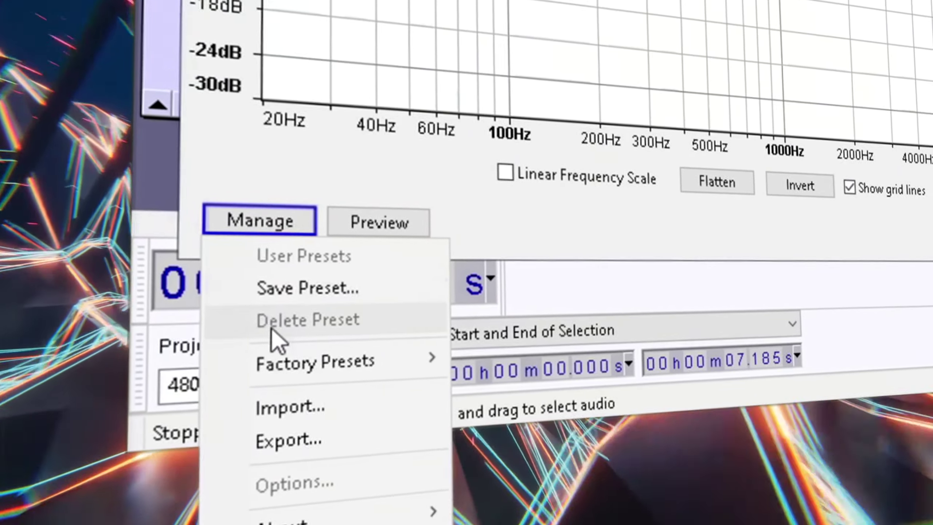
pyautogui.moveTo(235, 371)
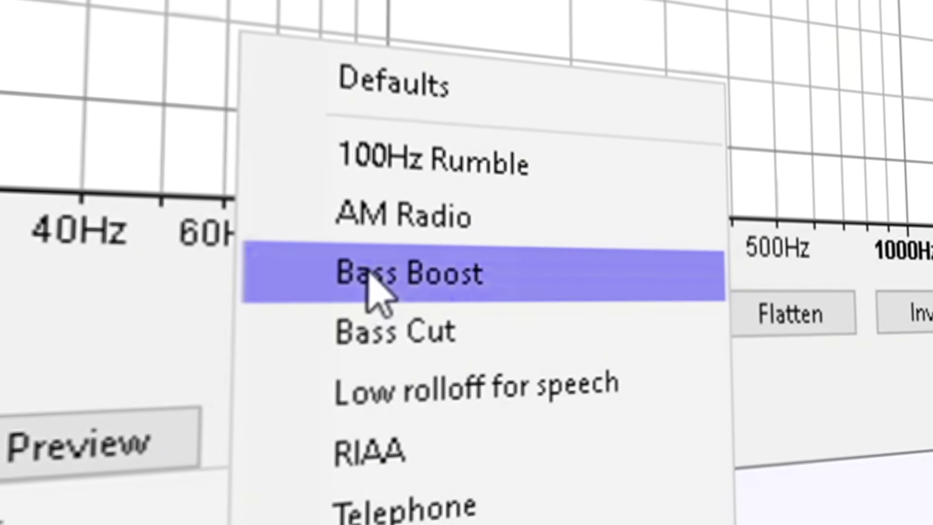
pyautogui.click(449, 241)
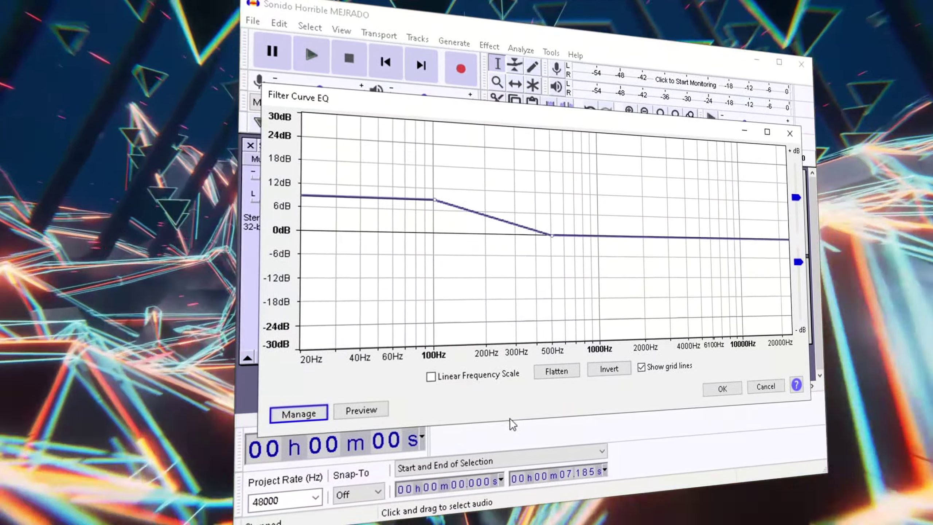
# Lower the Bass Boost curve's 100 Hz point to about 6 dB, preview it briefly and apply the filter.
pyautogui.moveTo(510, 419); pyautogui.dragTo(499, 453)
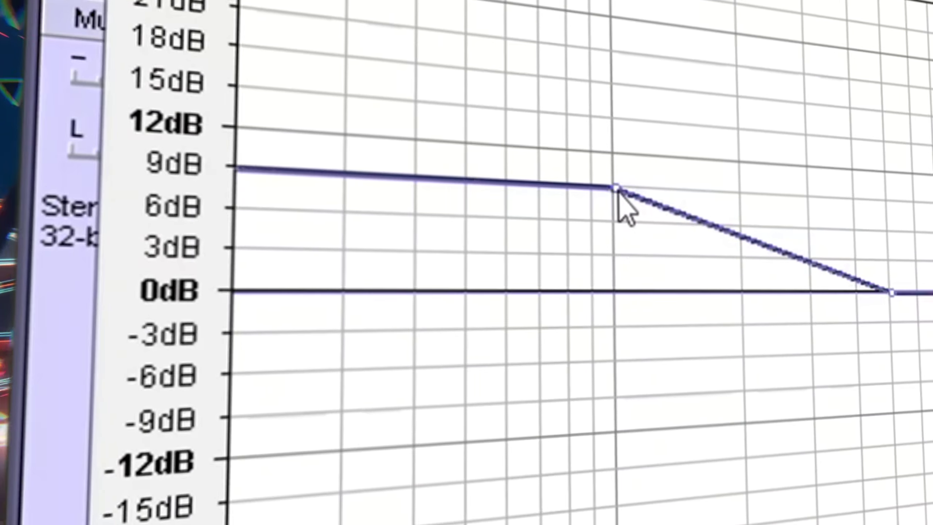
pyautogui.moveTo(629, 215); pyautogui.dragTo(430, 221)
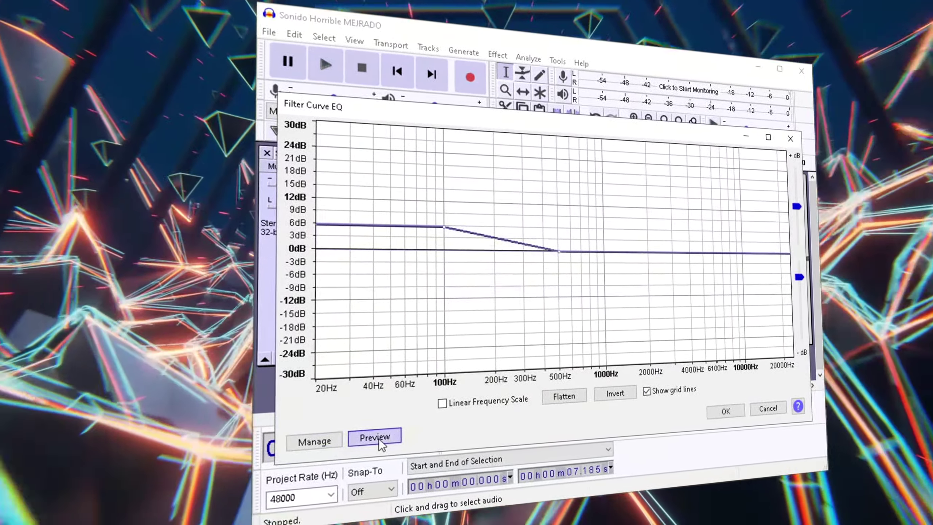
pyautogui.click(361, 449)
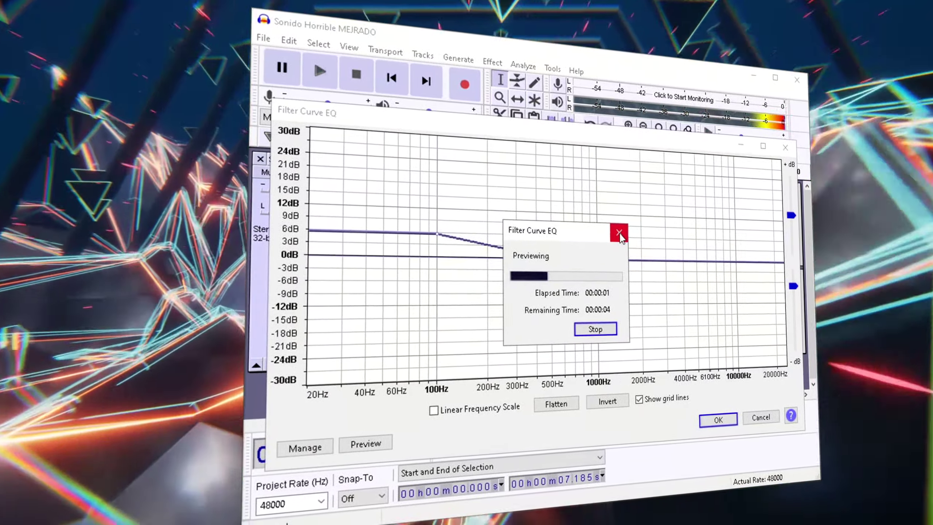
pyautogui.click(615, 231)
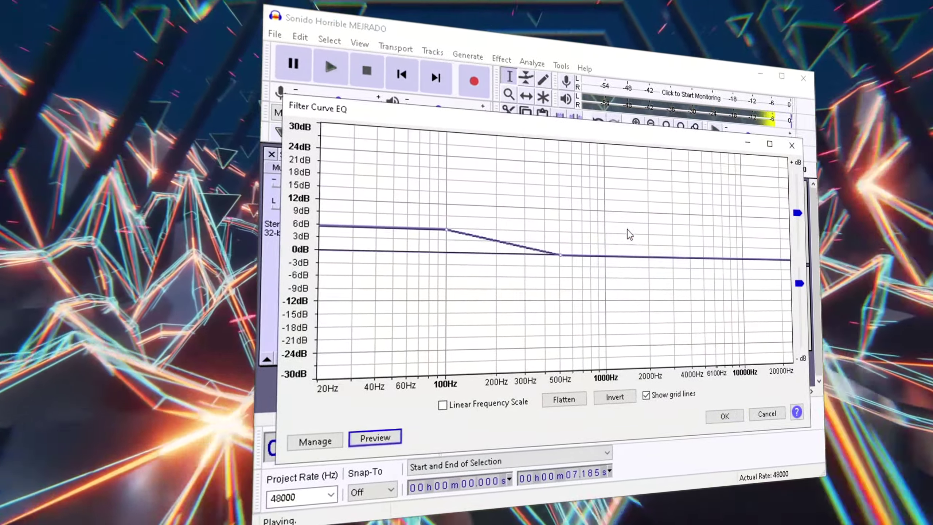
pyautogui.click(724, 412)
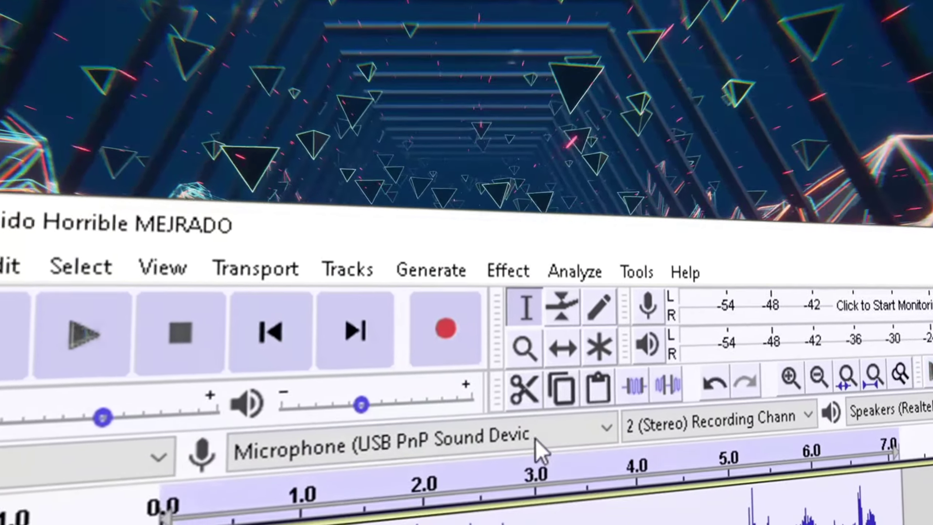
# Normalize the bass-boosted recording to a peak amplitude of -1.0 dB with DC offset removal, keeping the stereo channels linked.
pyautogui.click(508, 271)
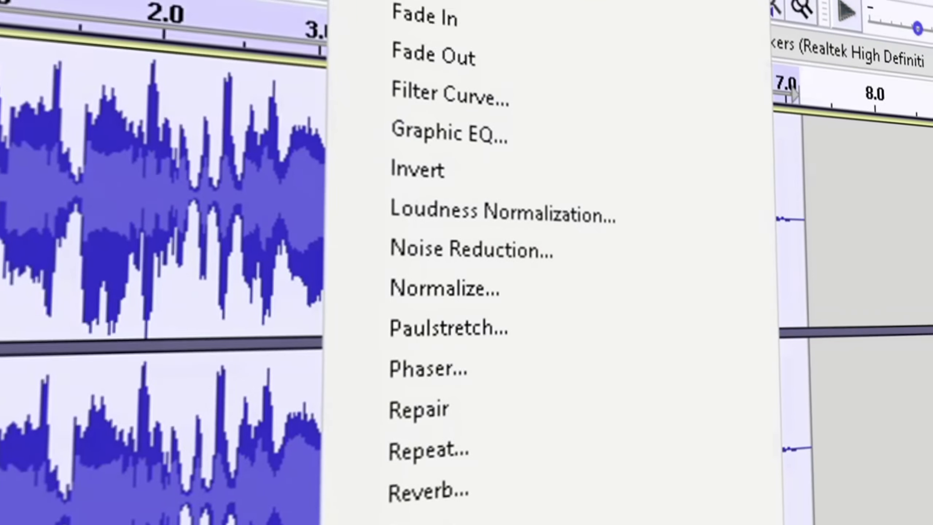
pyautogui.click(481, 302)
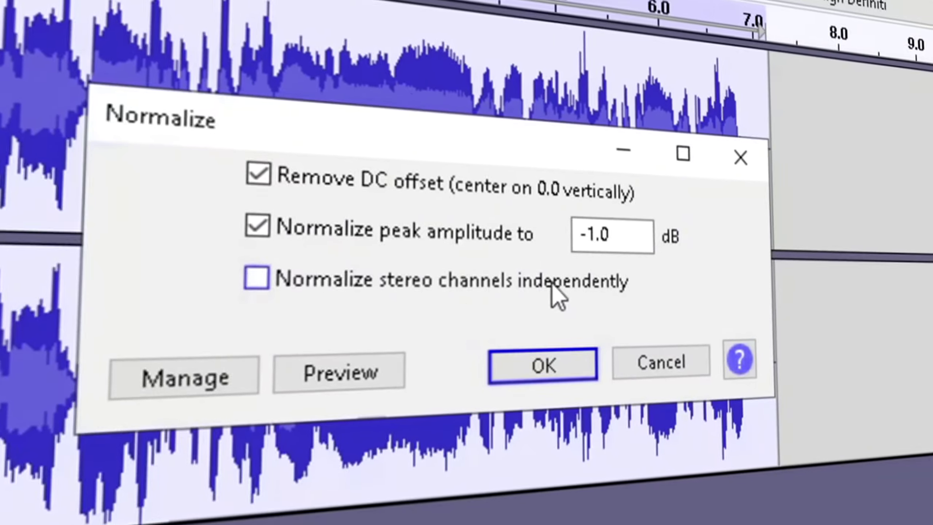
pyautogui.click(558, 370)
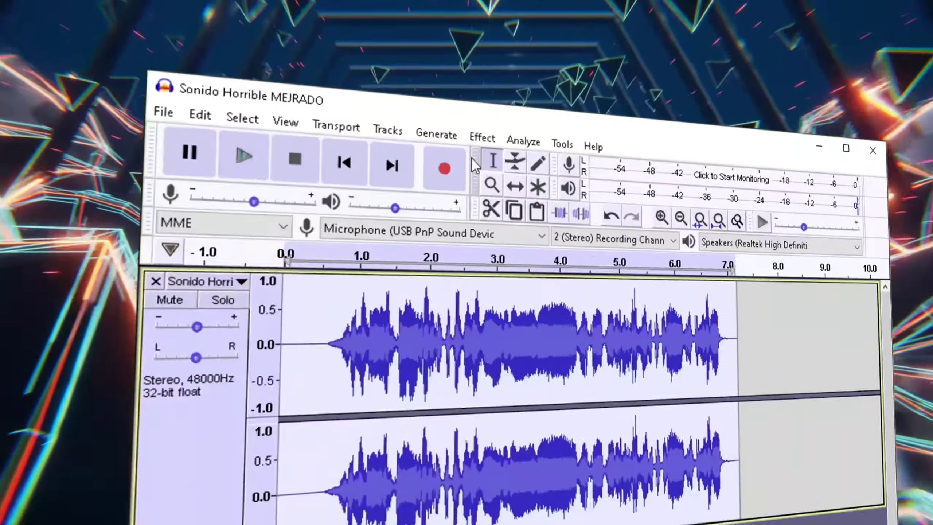
# Load the Treble Boost factory preset in Filter Curve, lower its high-frequency boost to about 6 dB and apply it to the whole recording.
pyautogui.click(442, 78)
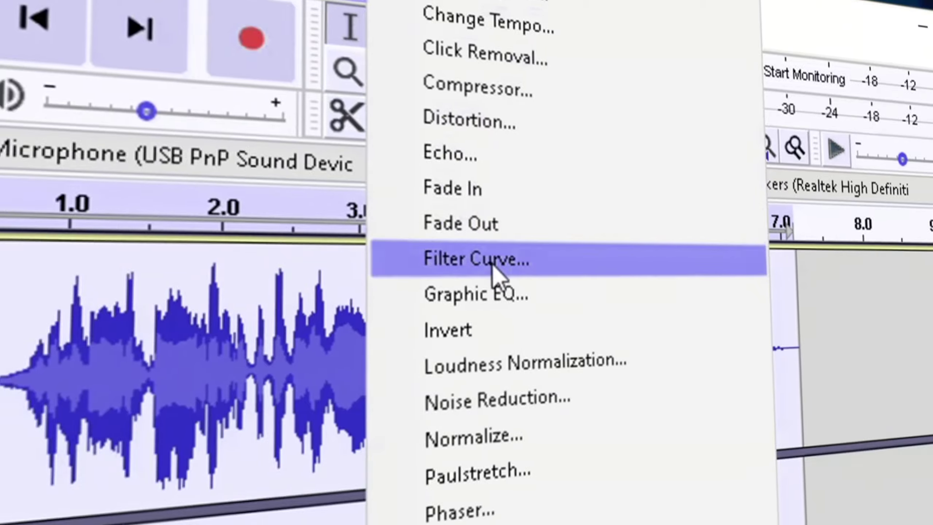
pyautogui.click(475, 257)
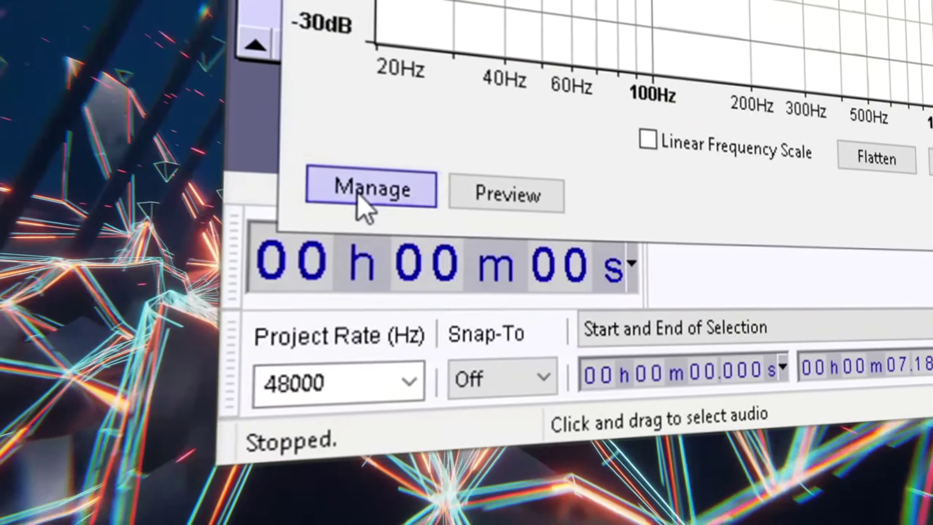
pyautogui.click(380, 215)
pyautogui.moveTo(438, 381)
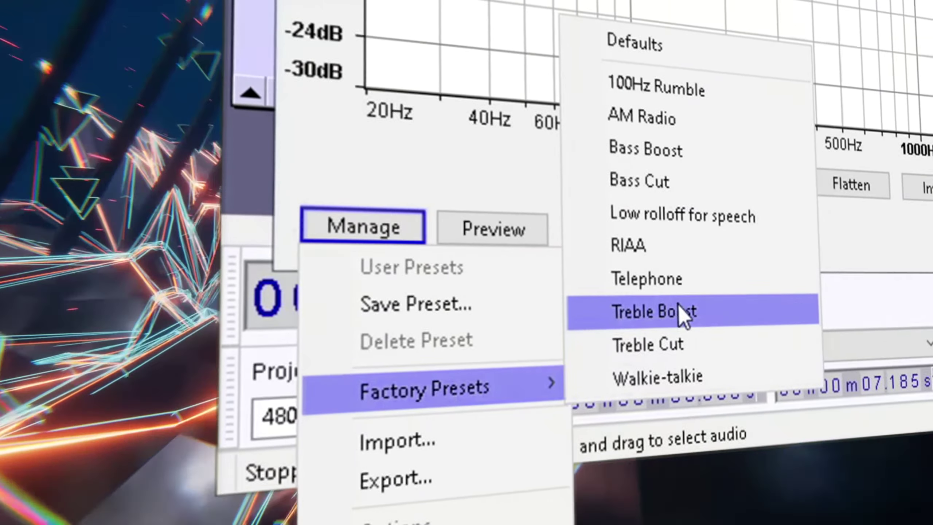
pyautogui.click(636, 296)
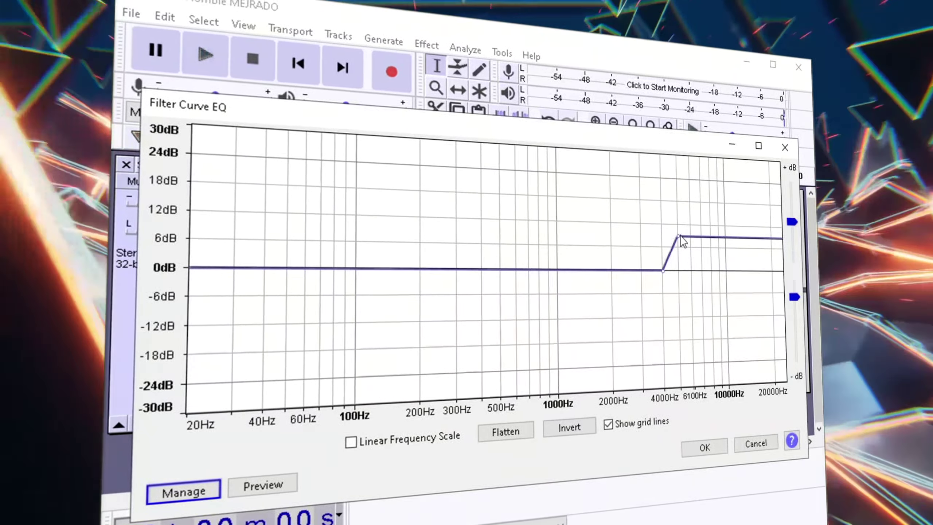
pyautogui.moveTo(703, 229); pyautogui.dragTo(696, 248)
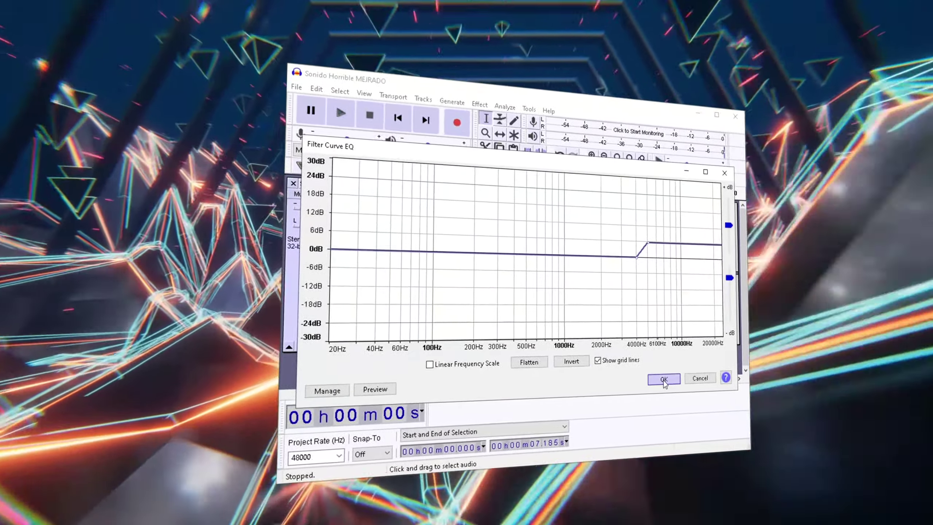
pyautogui.click(675, 389)
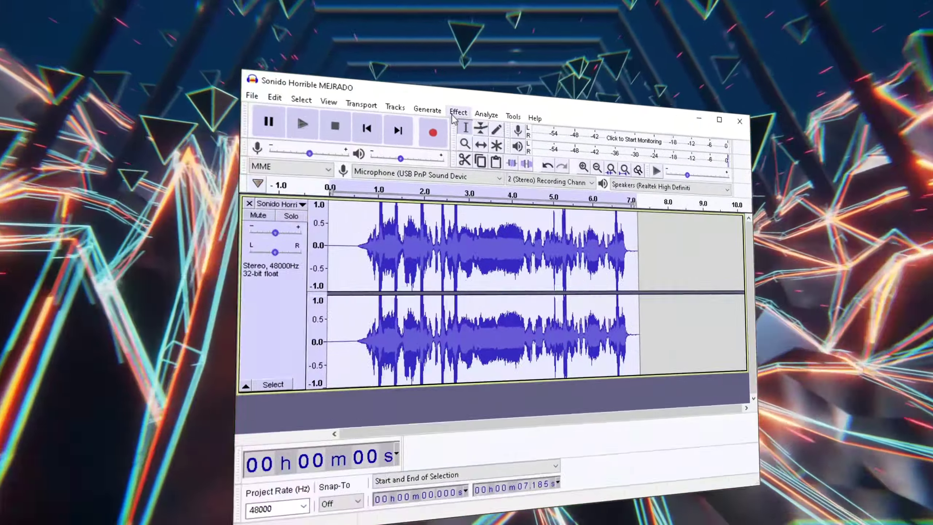
# Normalize the whole recording again after the treble boost, with DC offset removal and a peak amplitude of -1.0 dB.
pyautogui.click(468, 111)
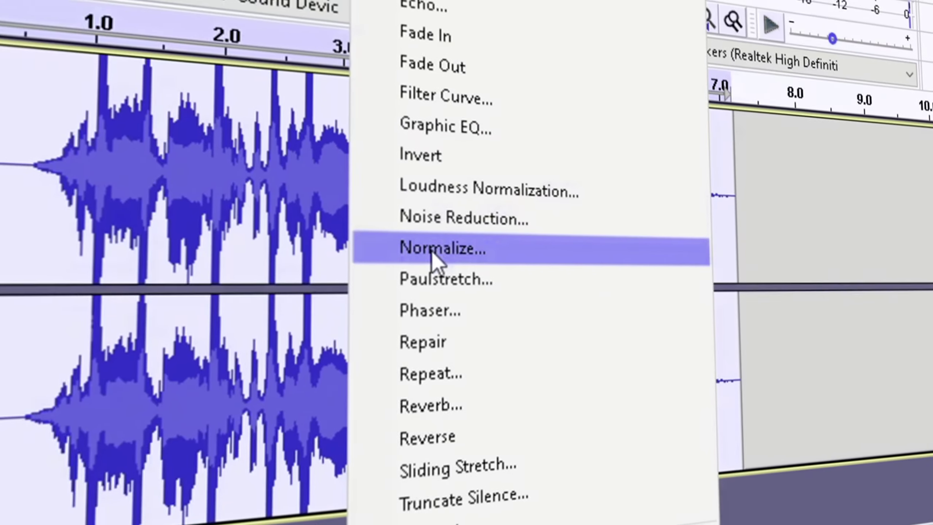
pyautogui.click(514, 256)
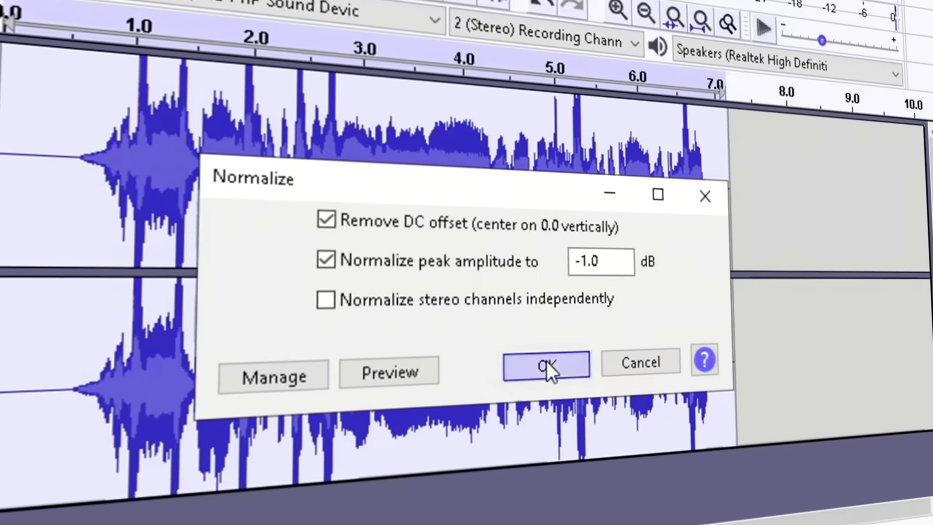
pyautogui.click(538, 363)
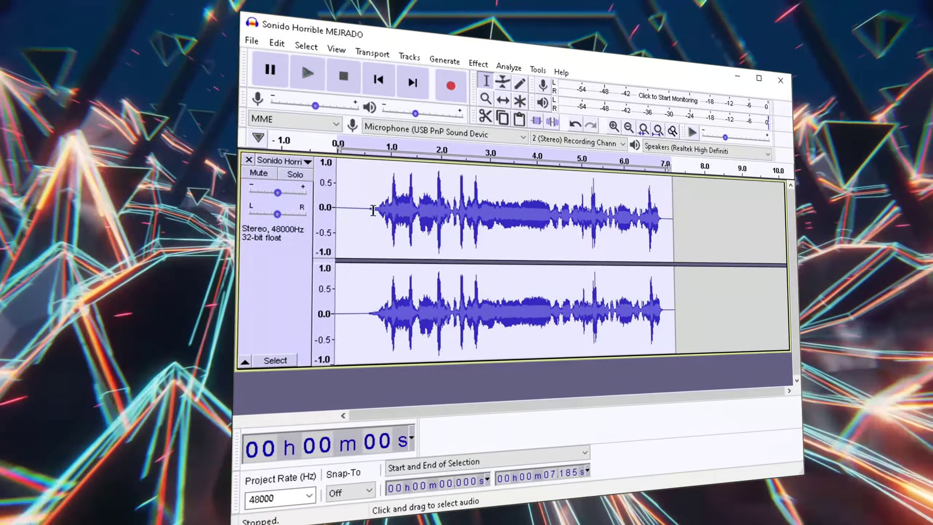
# Clear the audio selection and start an MP3 export of the finished recording.
pyautogui.click(373, 210)
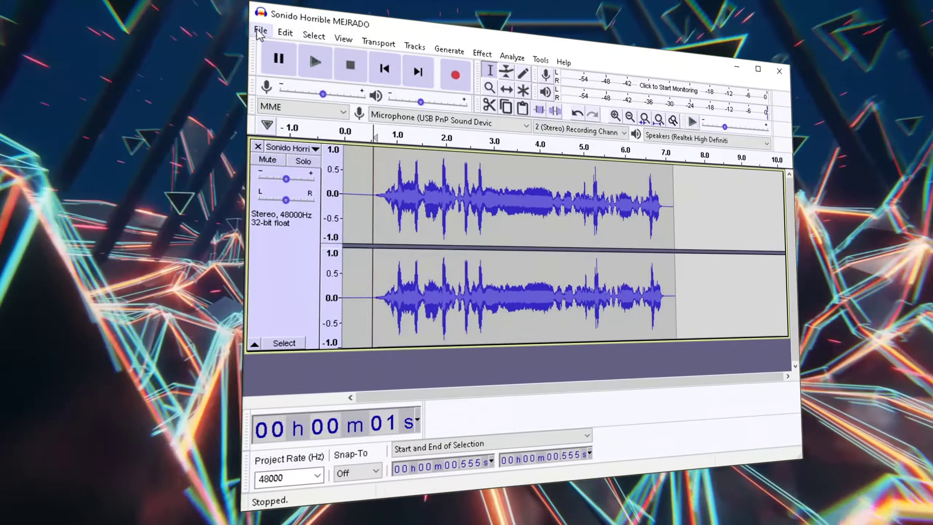
pyautogui.click(259, 39)
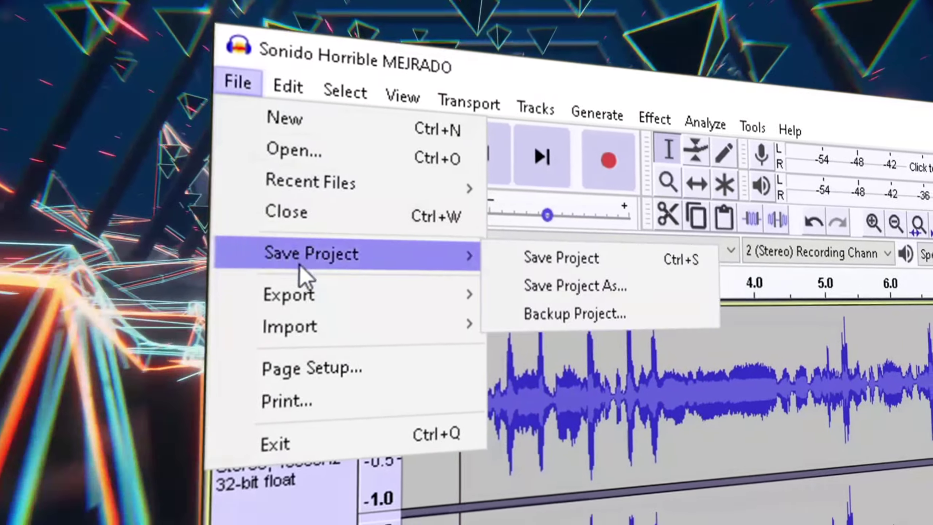
pyautogui.moveTo(323, 314)
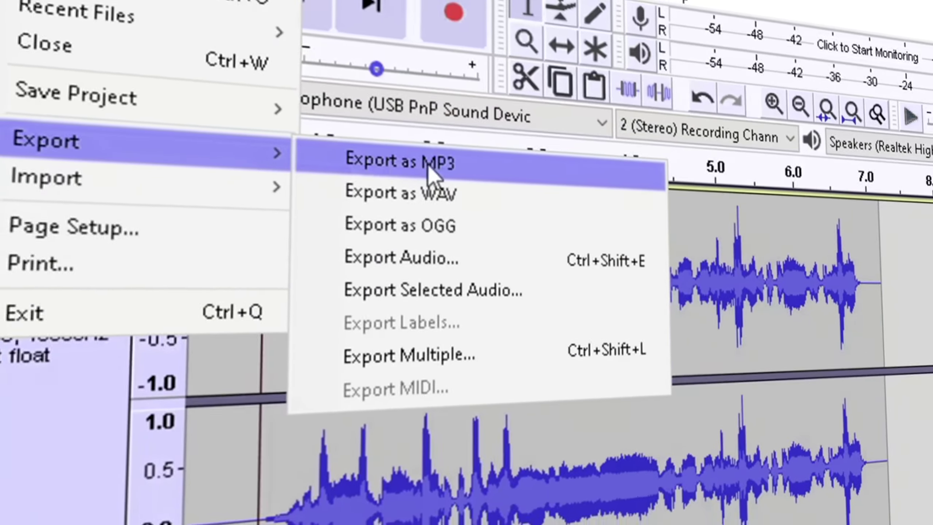
pyautogui.click(430, 166)
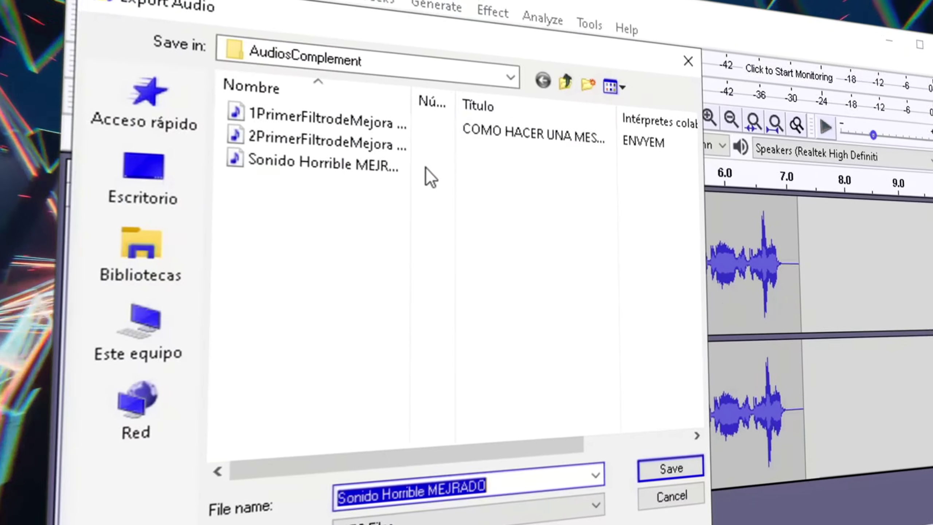